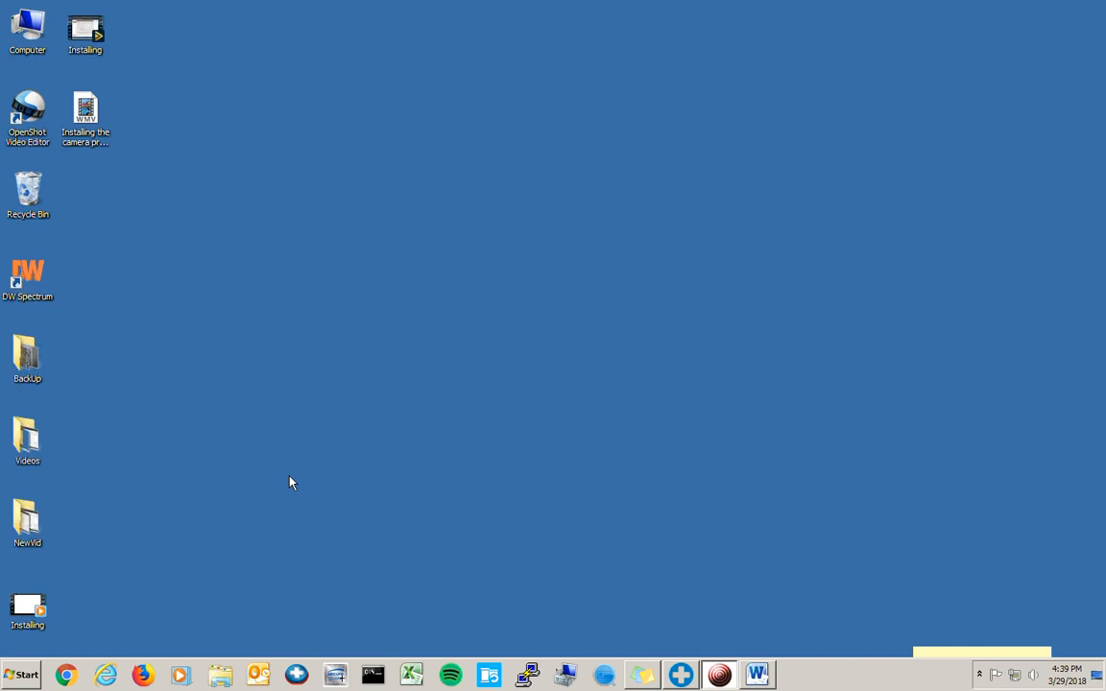
left_click(69, 674)
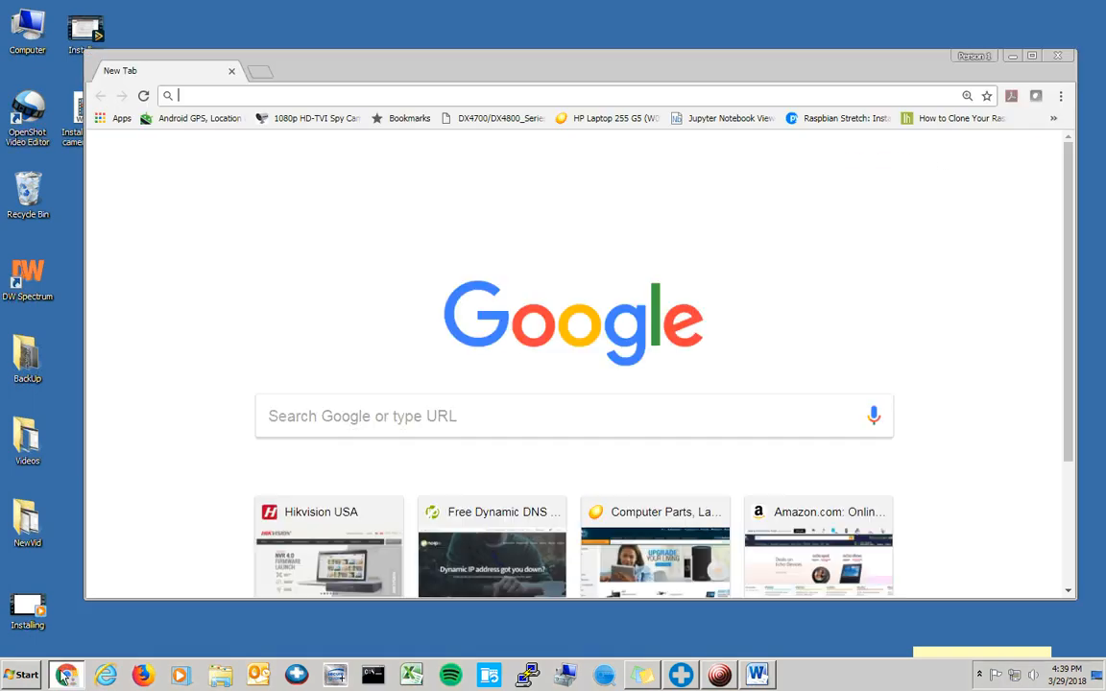
double_click(452, 74)
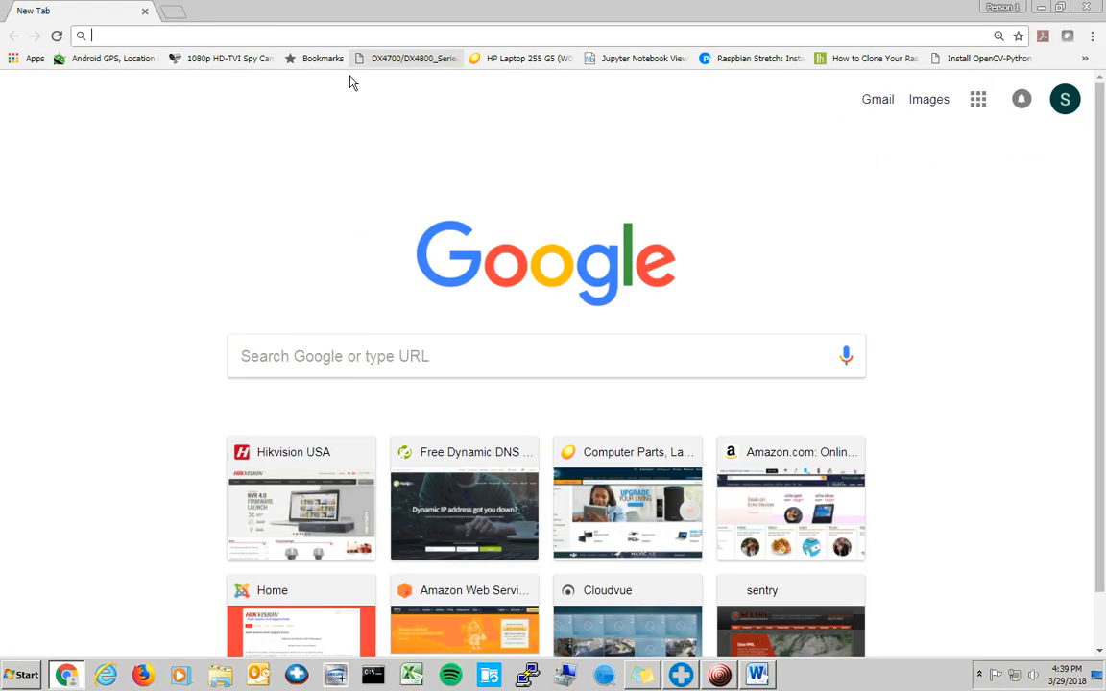
type("www.sent")
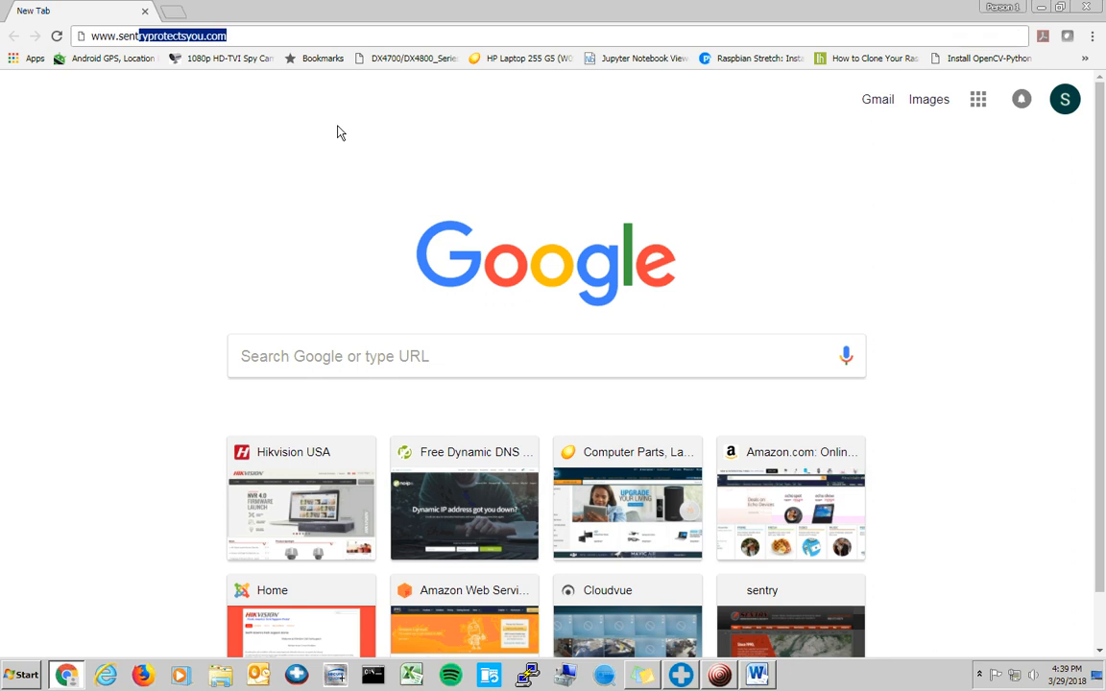
type("rytech")
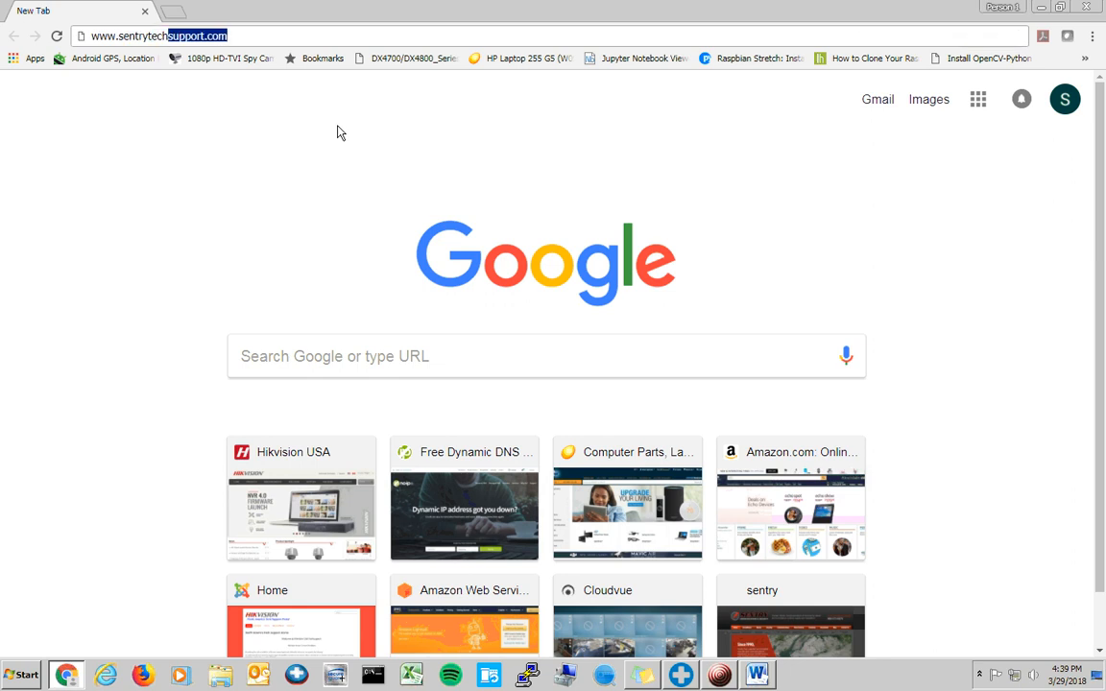
type("support.com")
key("Return")
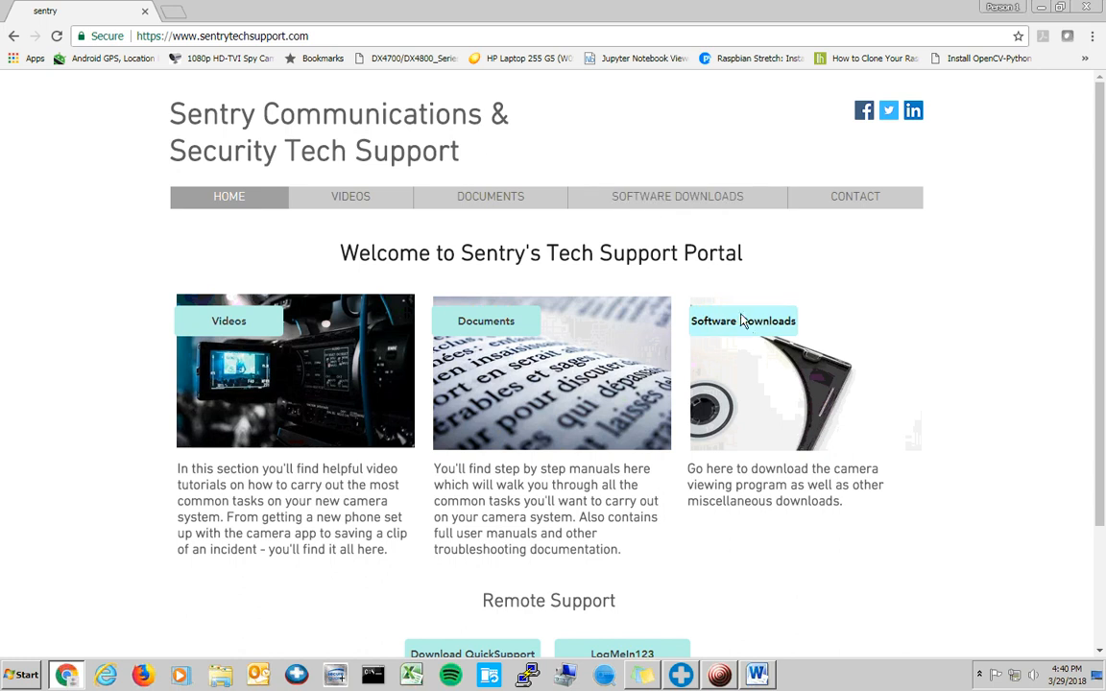
left_click(749, 375)
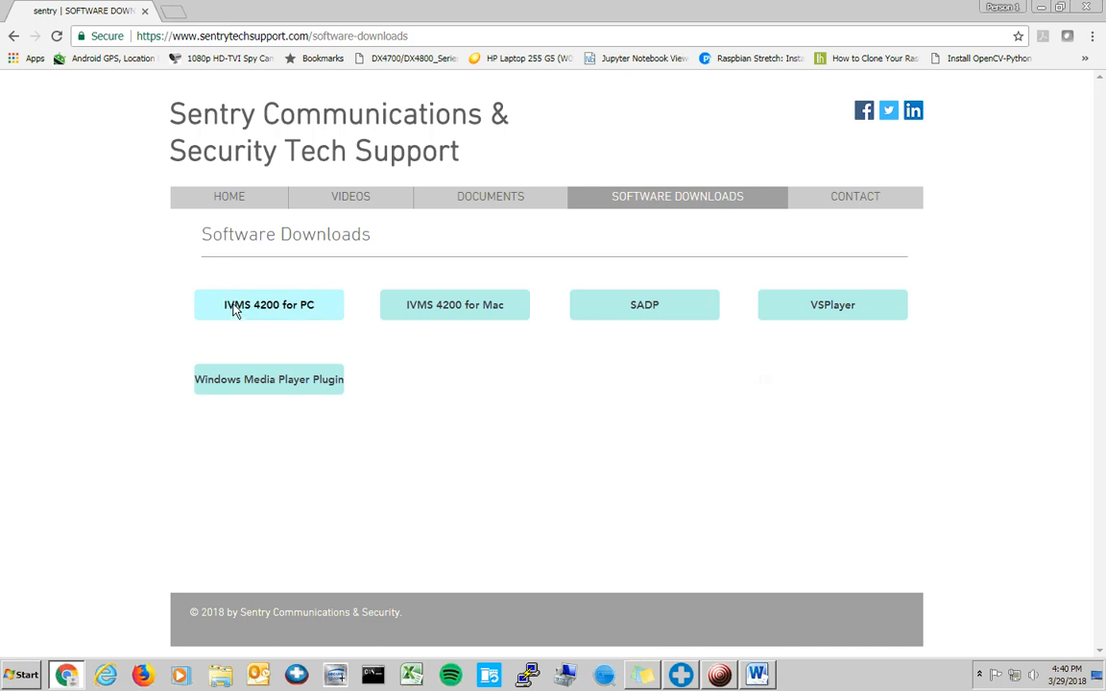
- Download the IVMS 4200 for PC installer and run it from Chrome's download bar
left_click(303, 312)
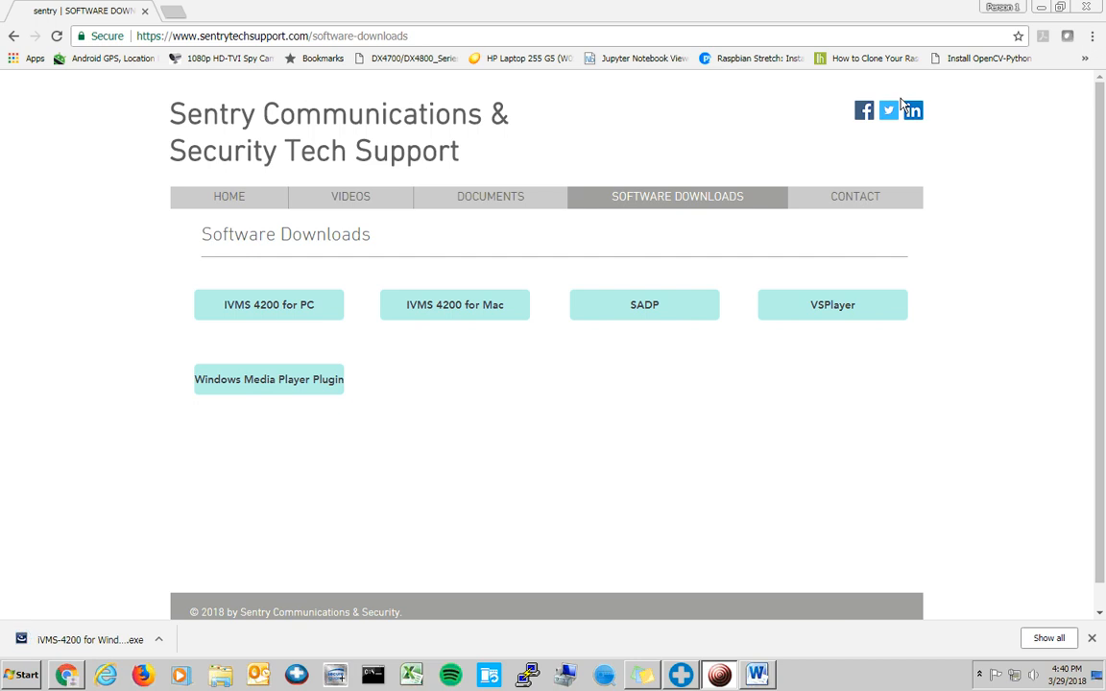
left_click(100, 641)
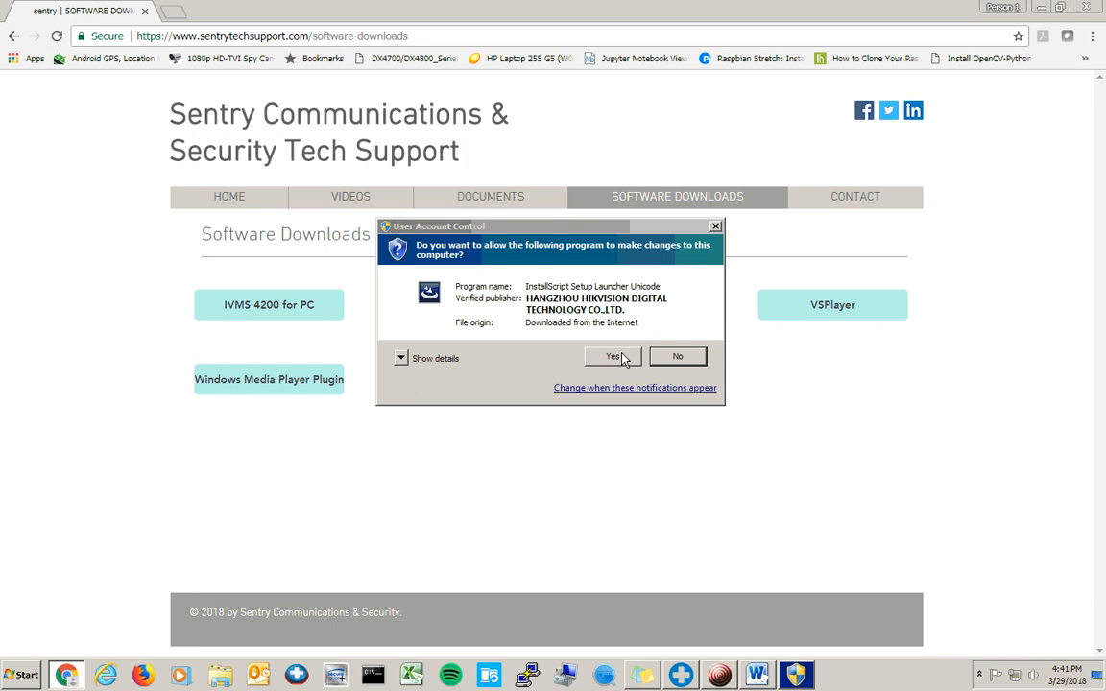
- Allow the installer, accept the licence, and install iVMS-4200 v2.6.2.7 through to Finish
left_click(614, 357)
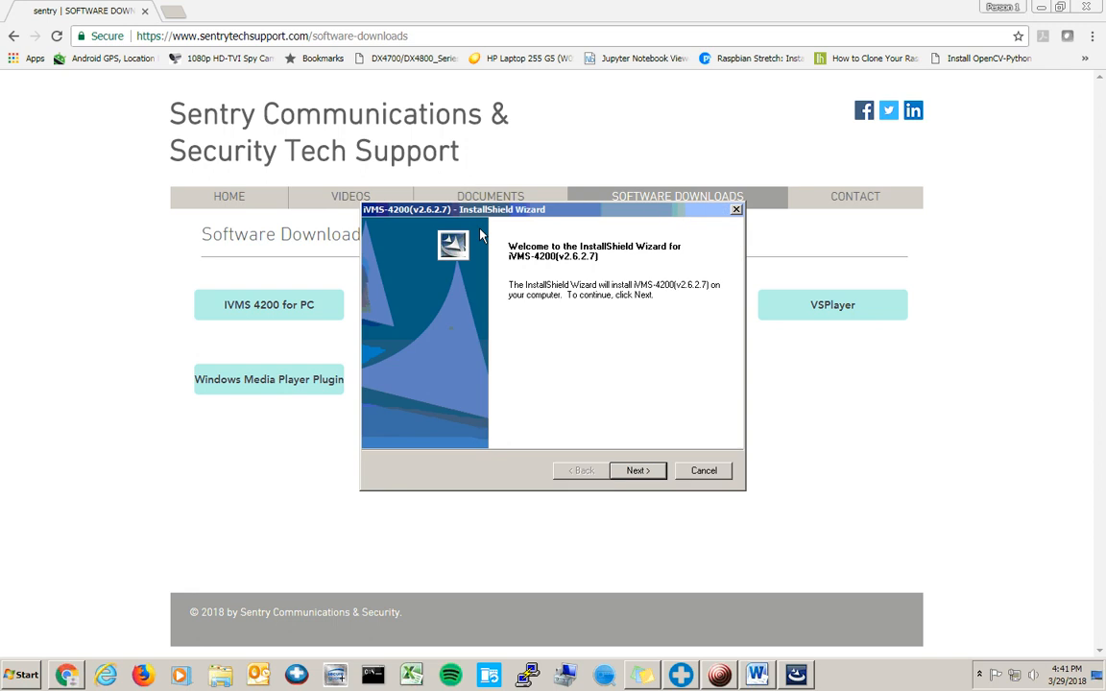
left_click(642, 475)
left_click(594, 475)
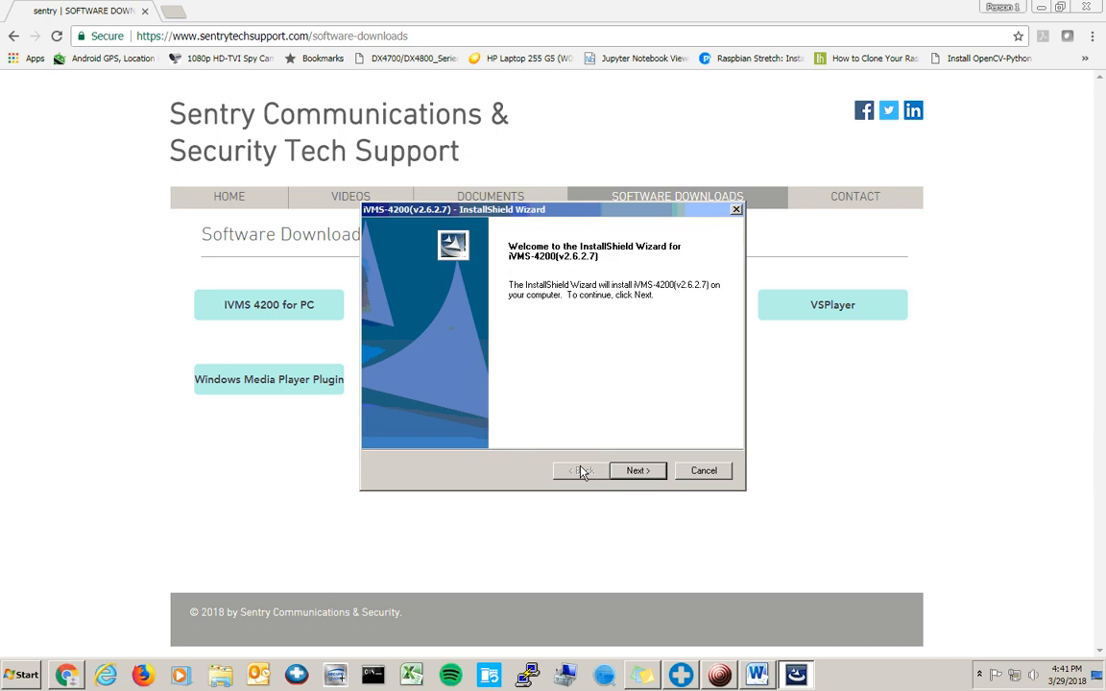
left_click(639, 470)
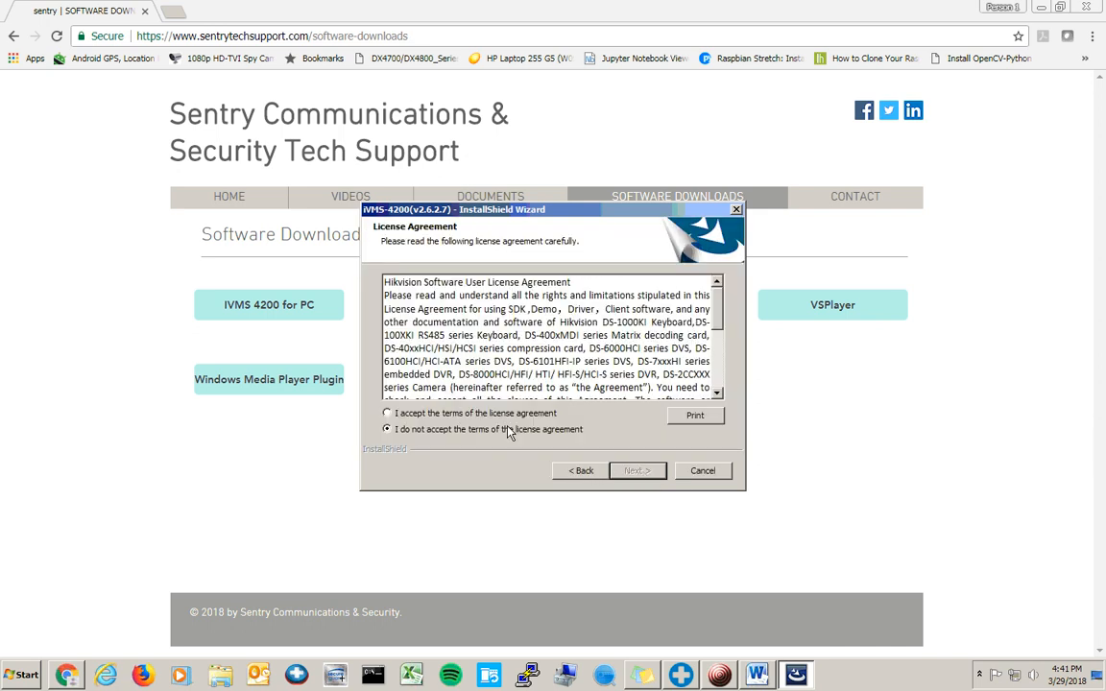
left_click(431, 414)
left_click(638, 471)
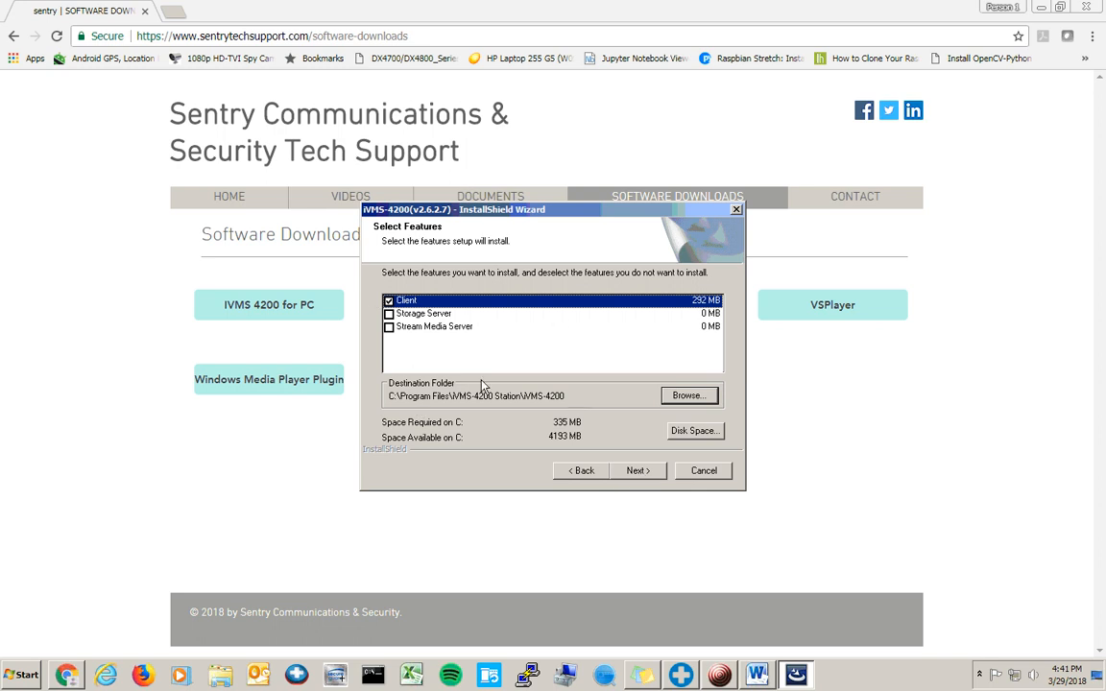
left_click(639, 470)
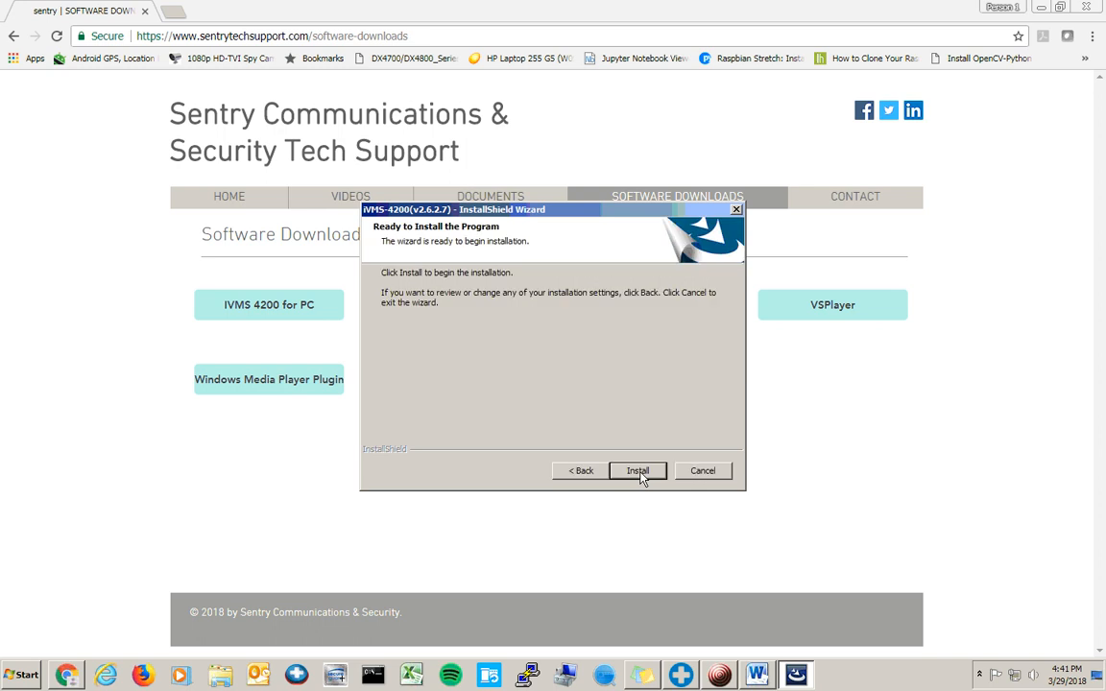
left_click(640, 471)
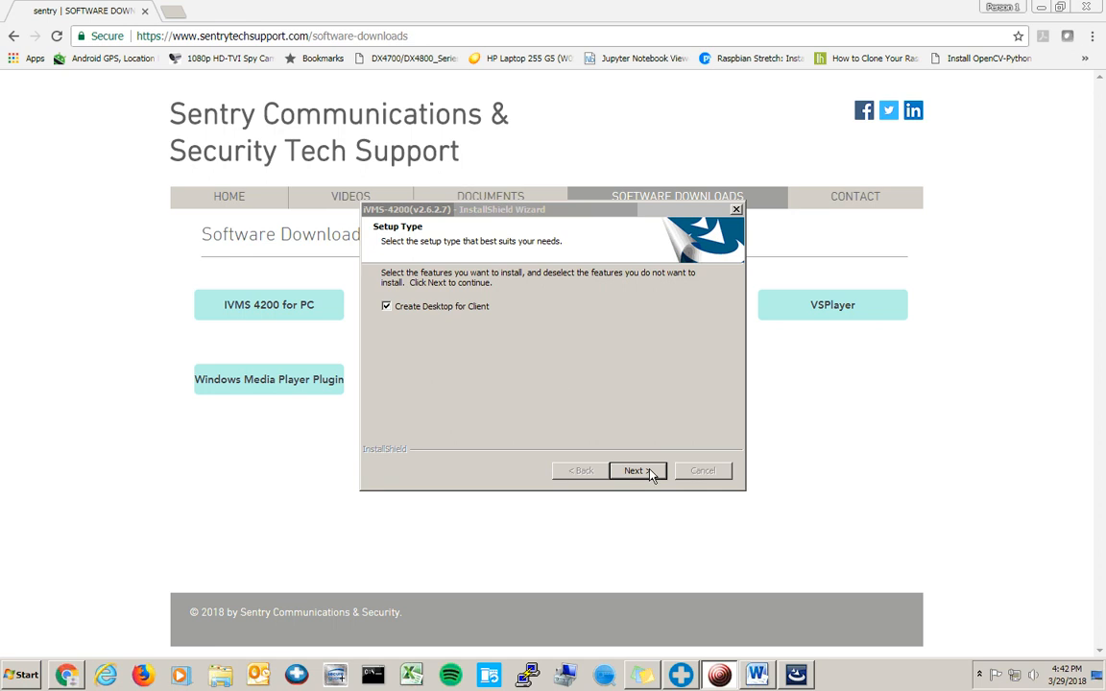
left_click(650, 474)
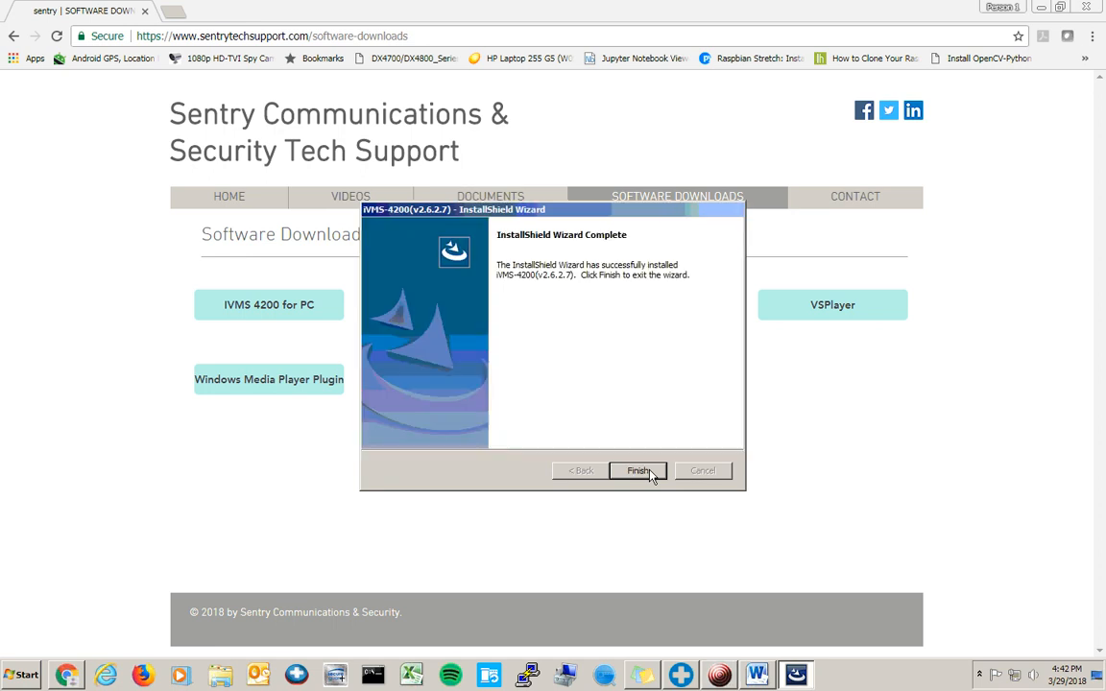
left_click(637, 470)
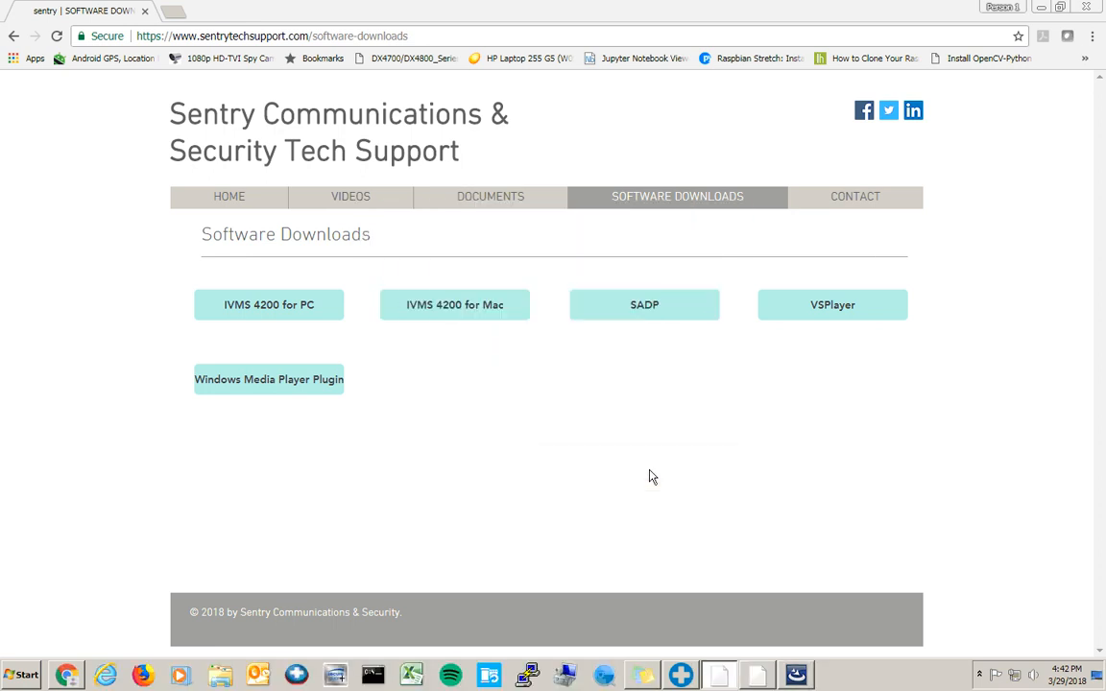
- Minimize Chrome and start the iVMS-4200 Client desktop shortcut, approving the UAC prompt
left_click(1041, 10)
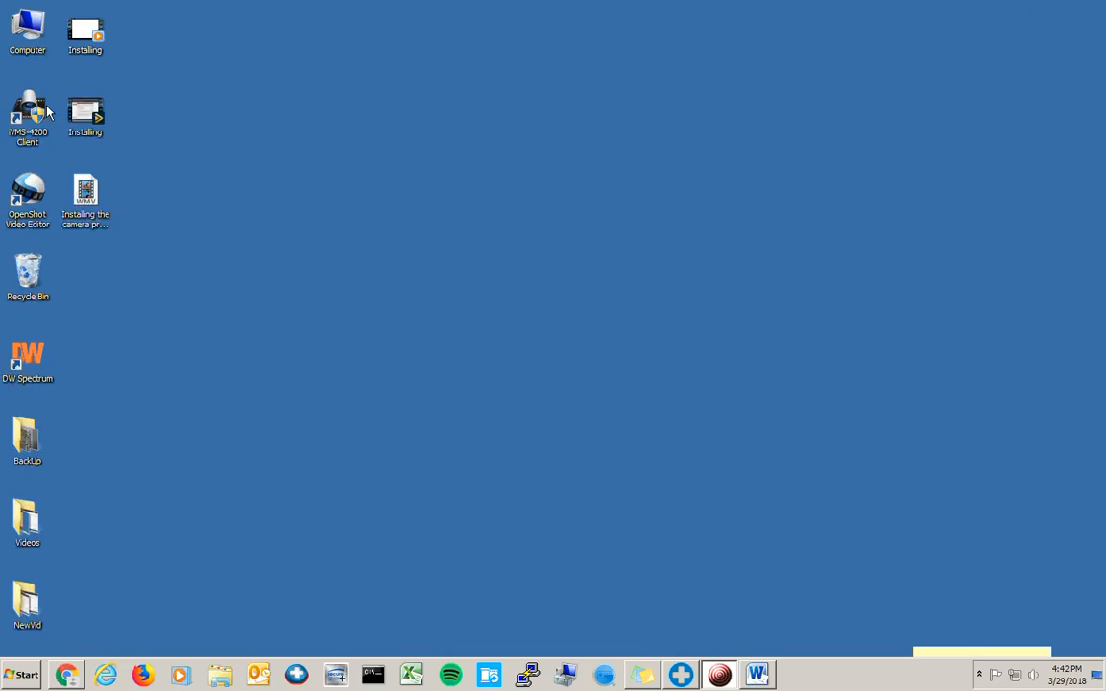
left_click_drag(0, 83, 63, 154)
left_click(64, 163)
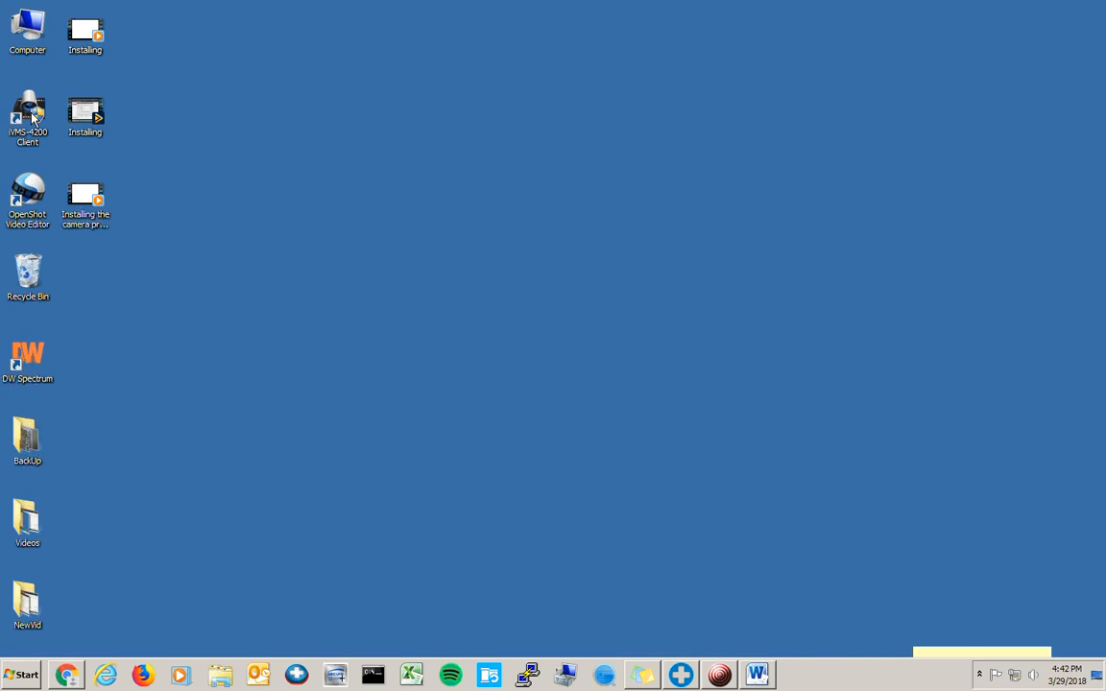
double_click(32, 117)
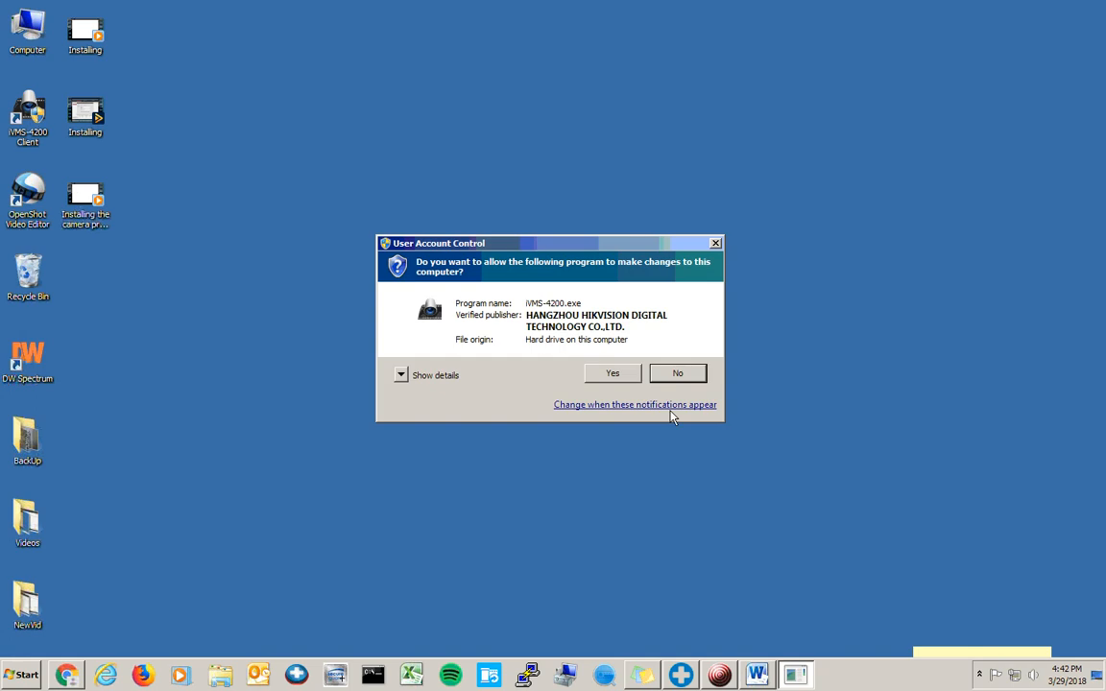
left_click(613, 373)
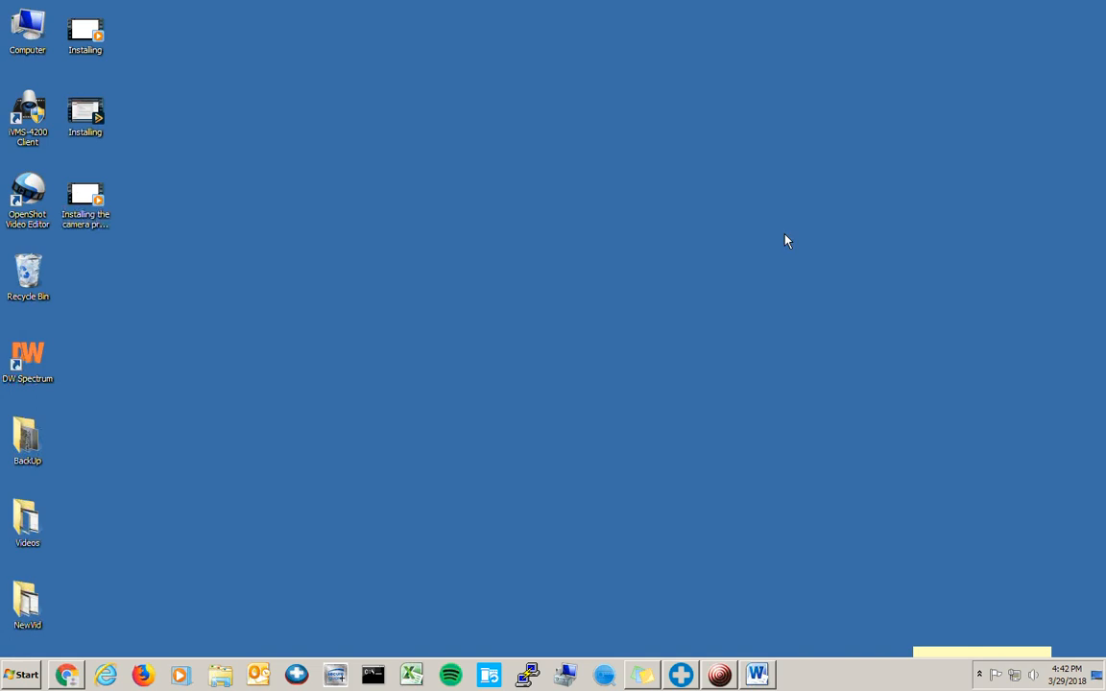
- Register super user 'admin' with a confirmed password and Enable Auto-login ticked
left_click(590, 268)
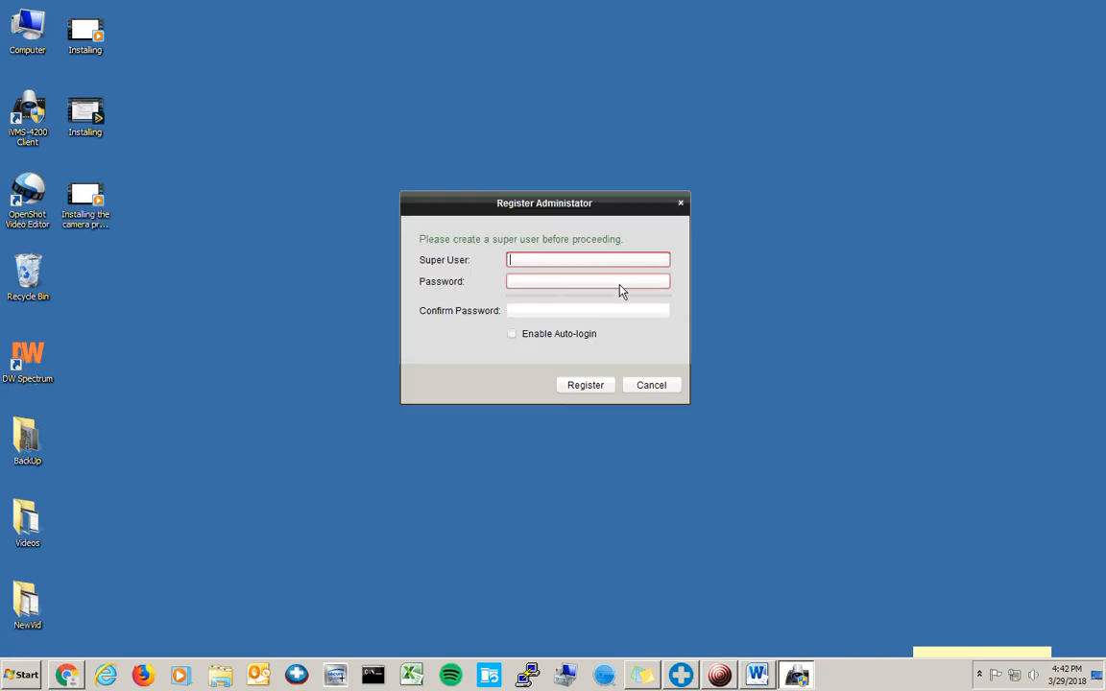
type("admin")
key("Tab")
type("••••••••••")
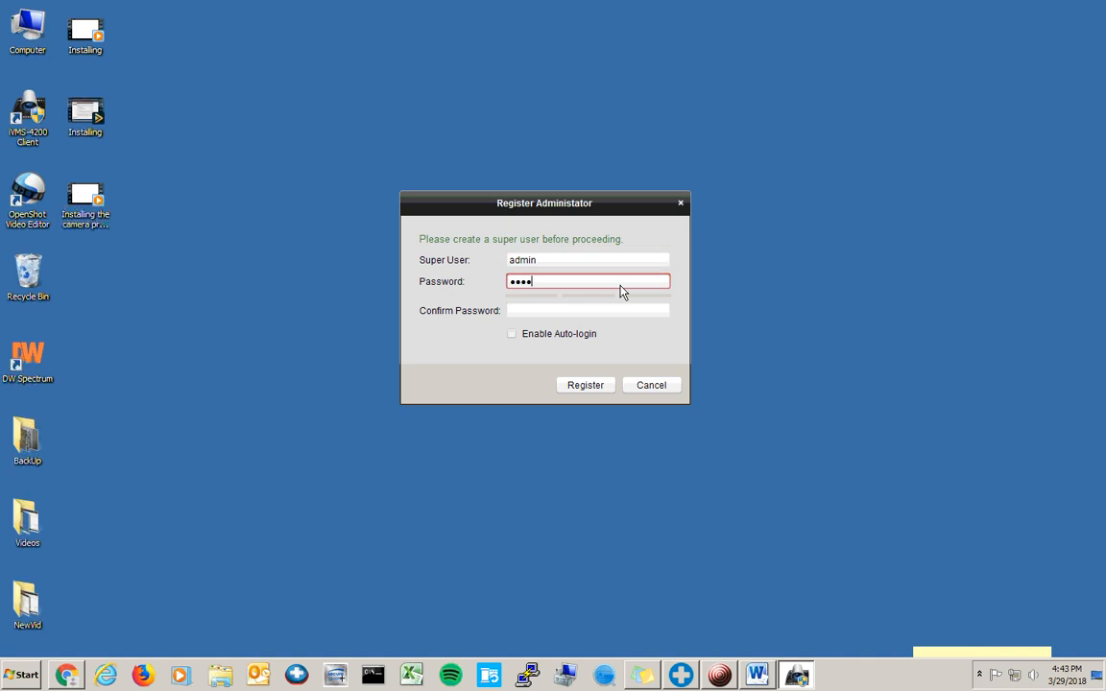
key("Tab")
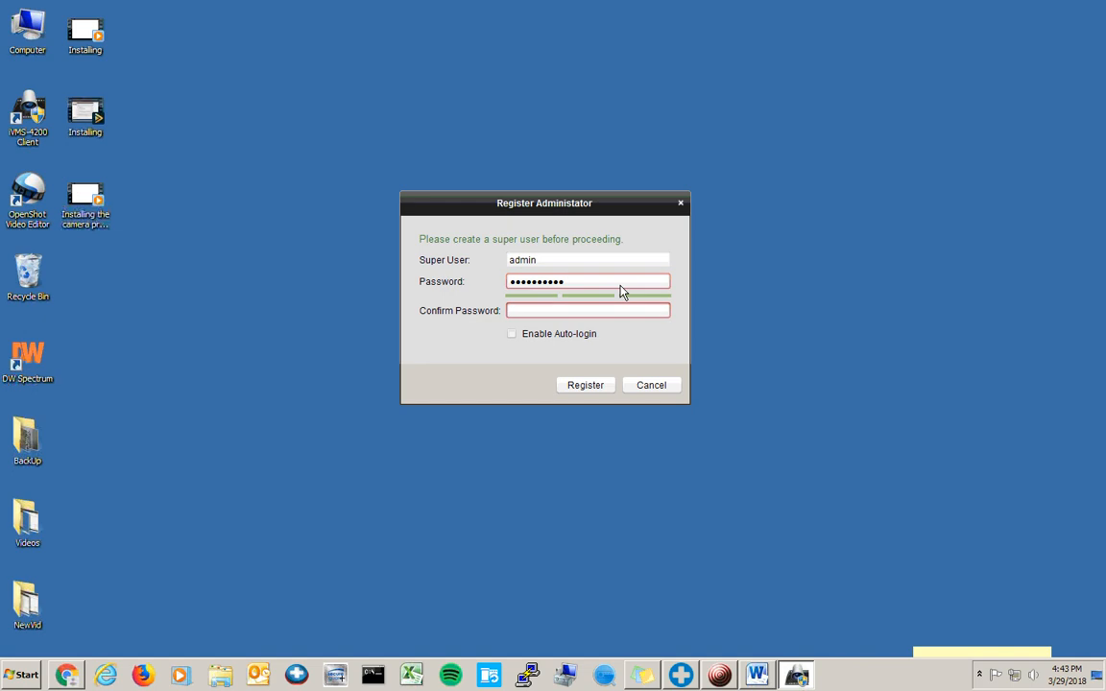
type("••••••••••")
left_click(557, 335)
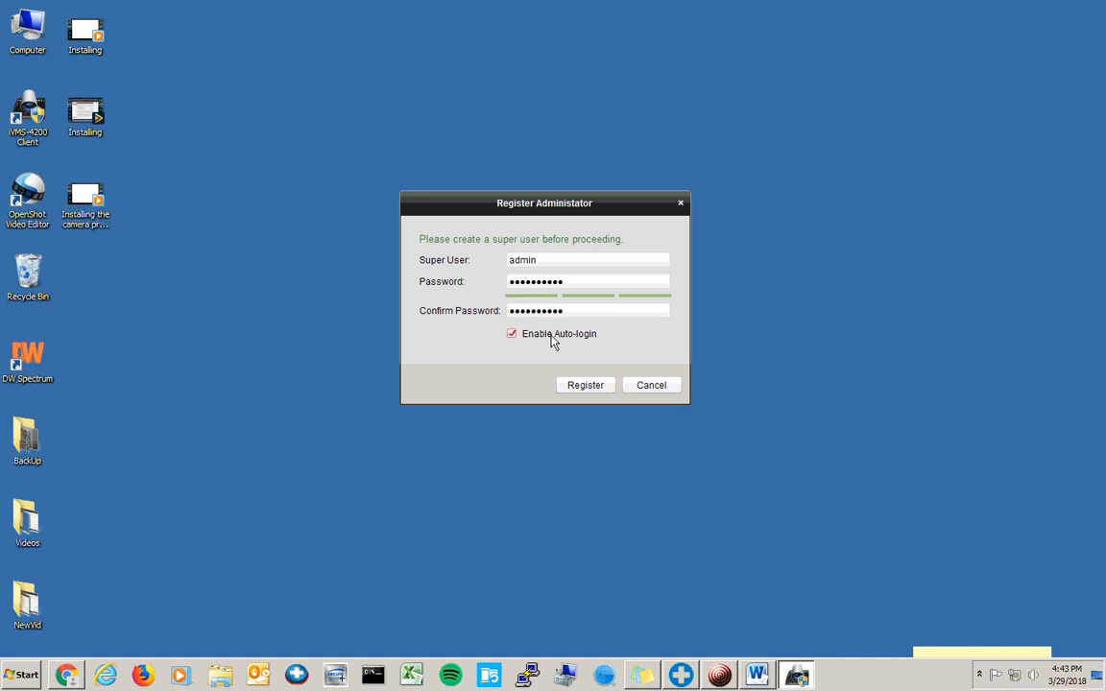
left_click(588, 387)
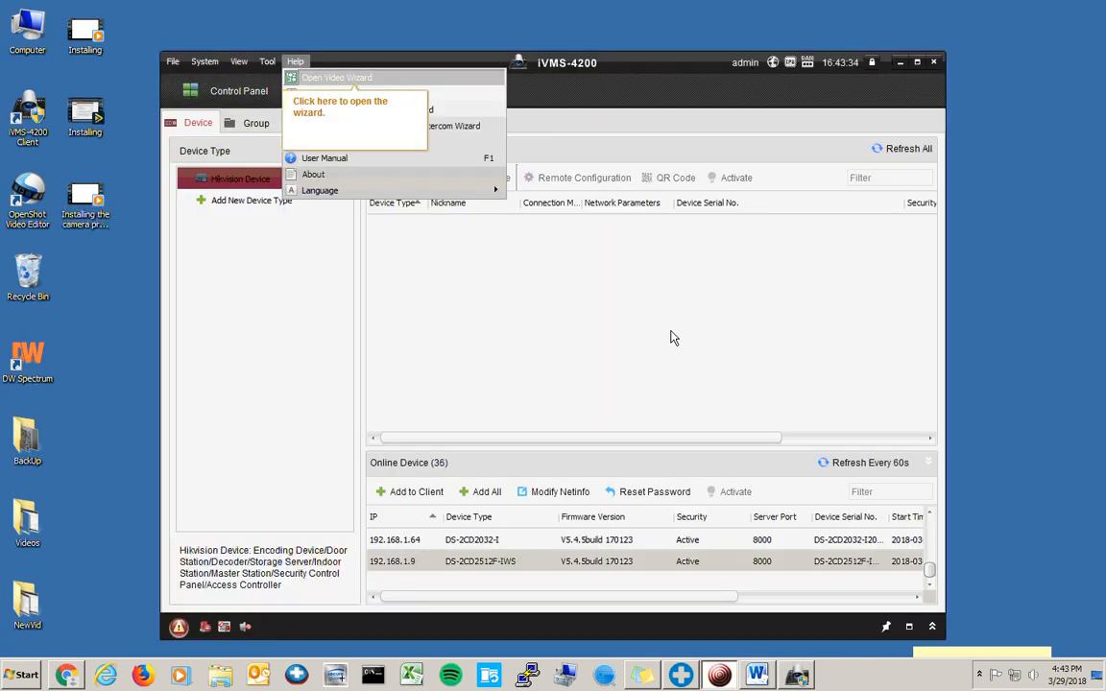
left_click(617, 323)
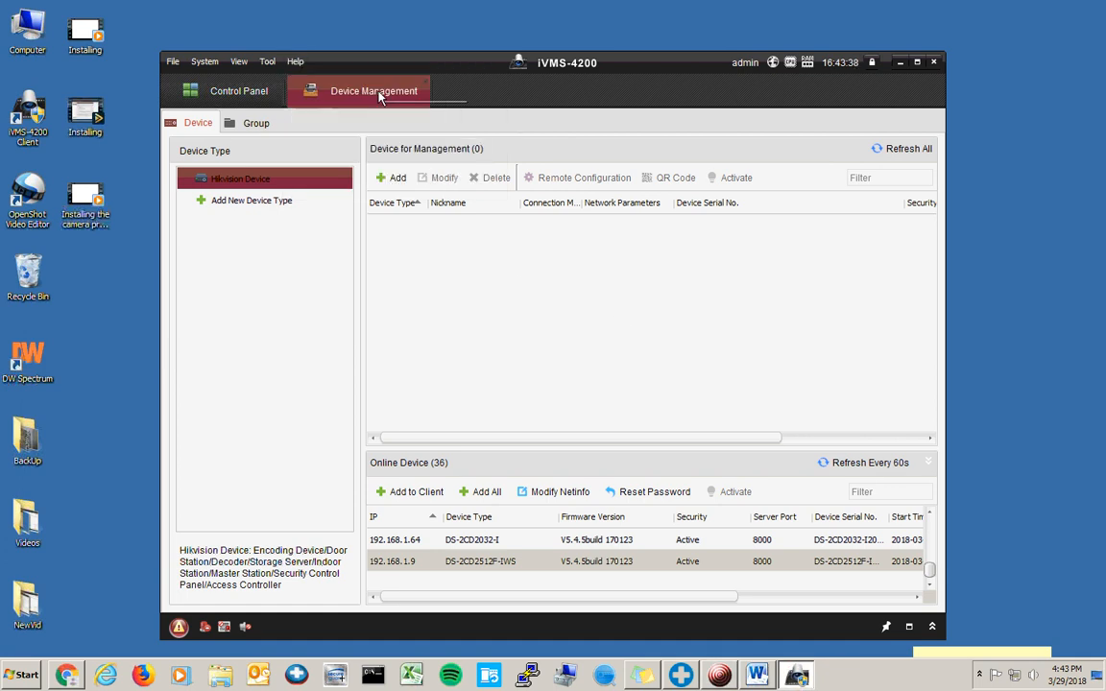
left_click(249, 100)
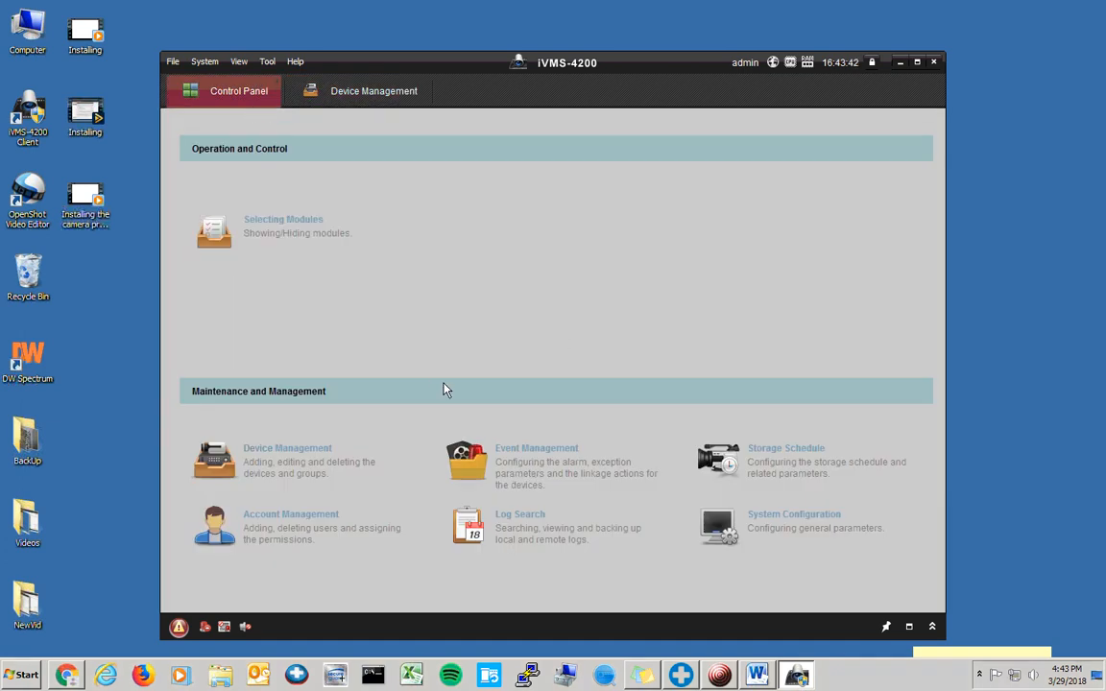
left_click(278, 465)
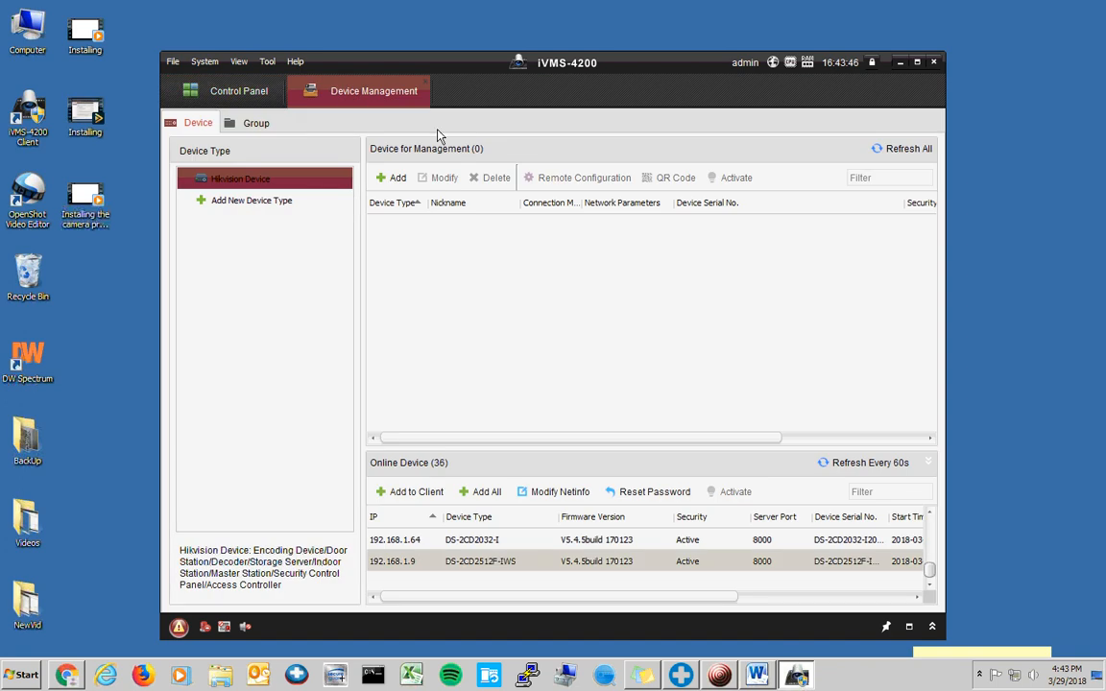
scroll(537, 566, "up", 10)
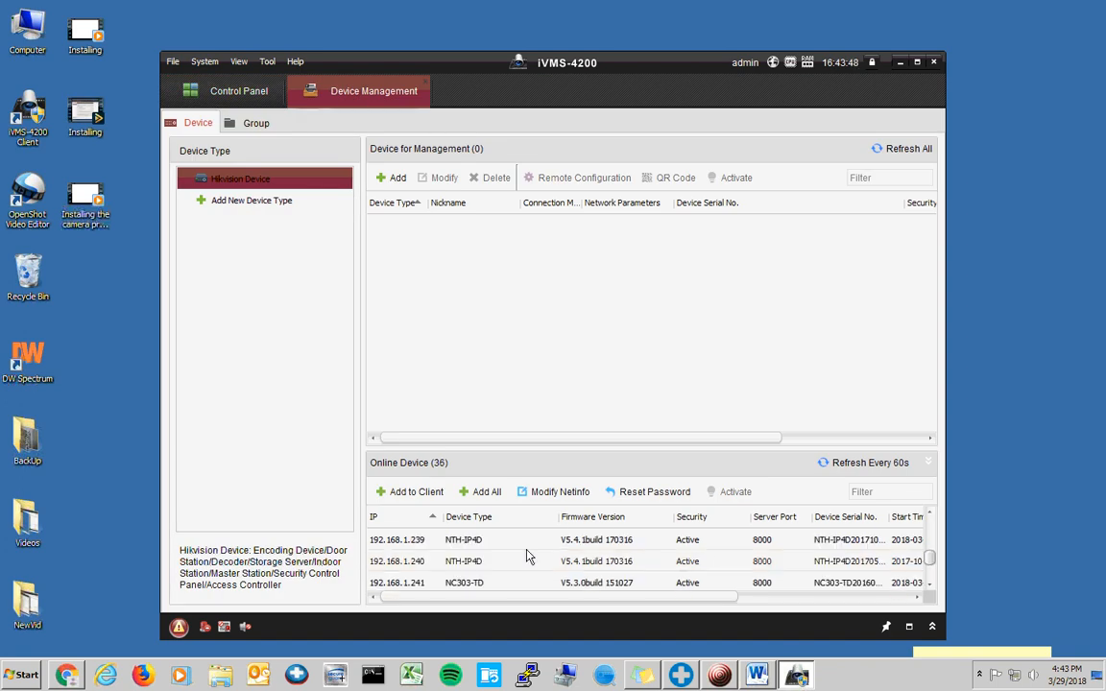
scroll(526, 557, "down", 4)
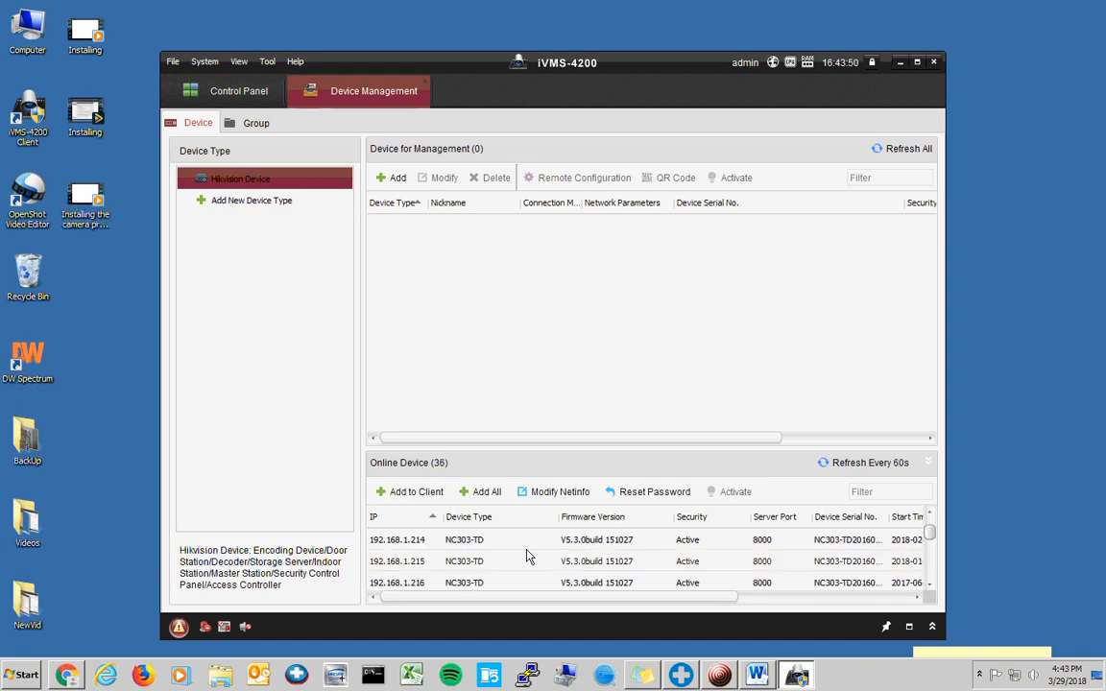
scroll(524, 554, "down", 6)
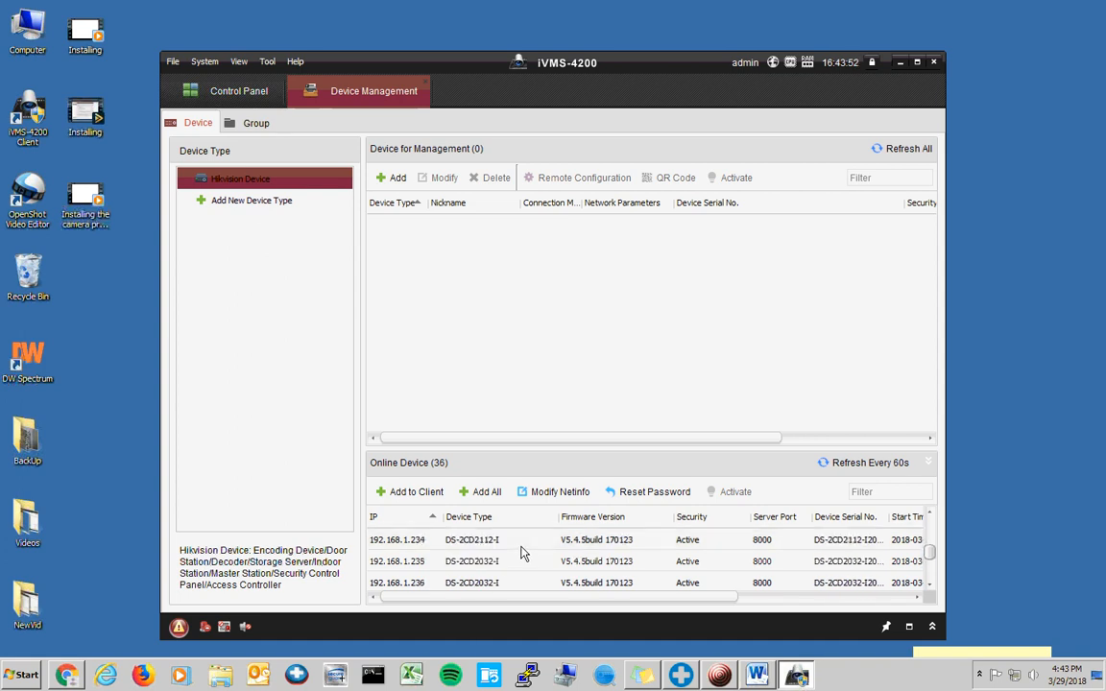
- Open iVMS-4200's Add device form, then show the Word connection sheet maximized
left_click(393, 178)
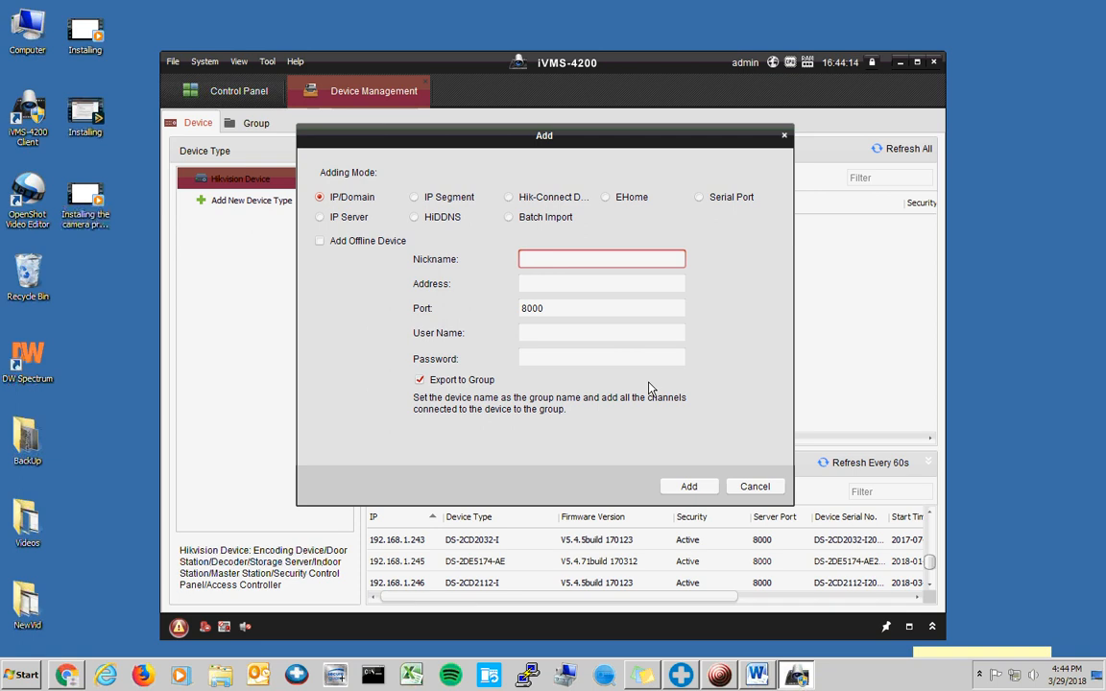
left_click(756, 676)
double_click(867, 157)
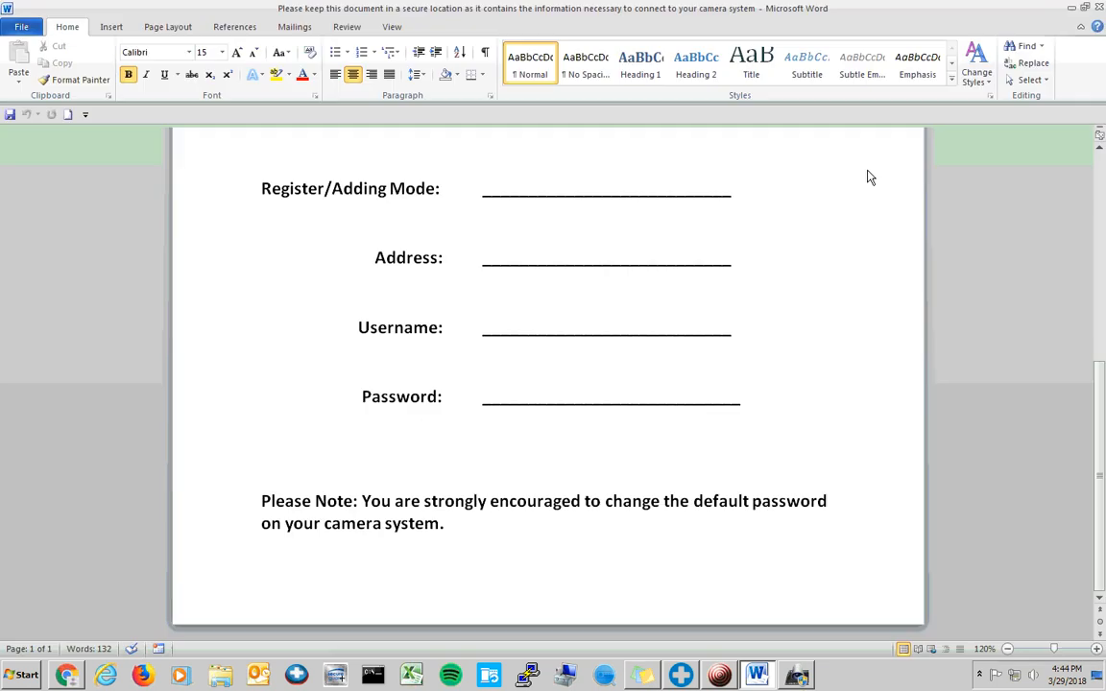
- Review the Adding Mode, Address, Username and Password fields in Word, then minimize it
scroll(782, 168, "up", 8)
scroll(576, 230, "down", 5)
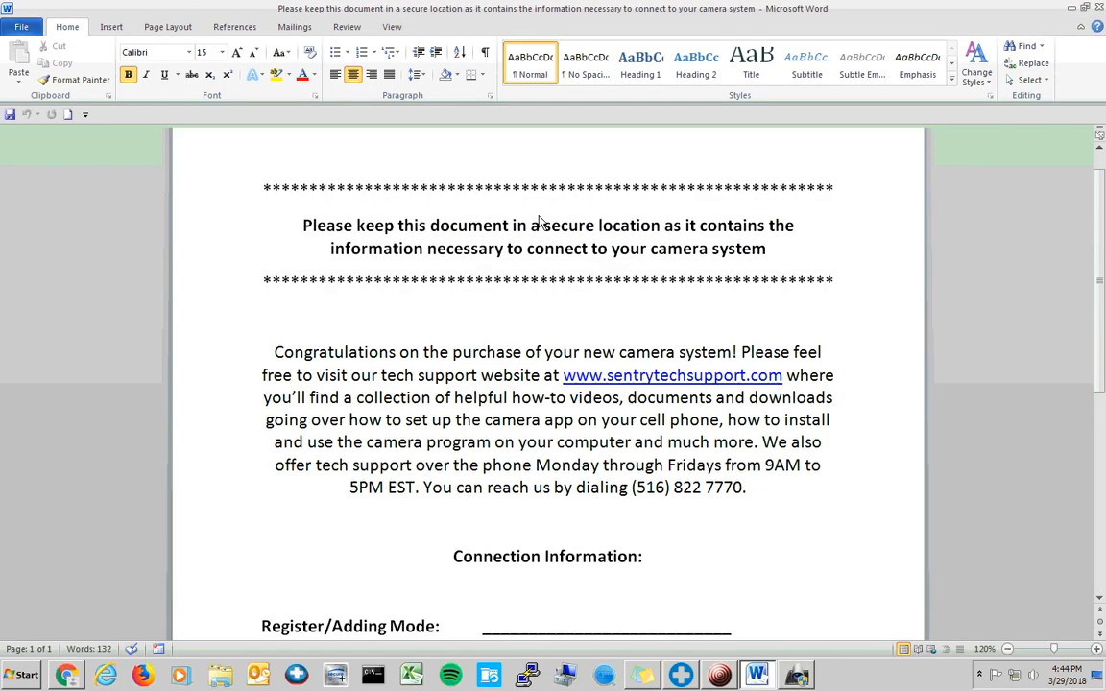
scroll(583, 232, "down", 3)
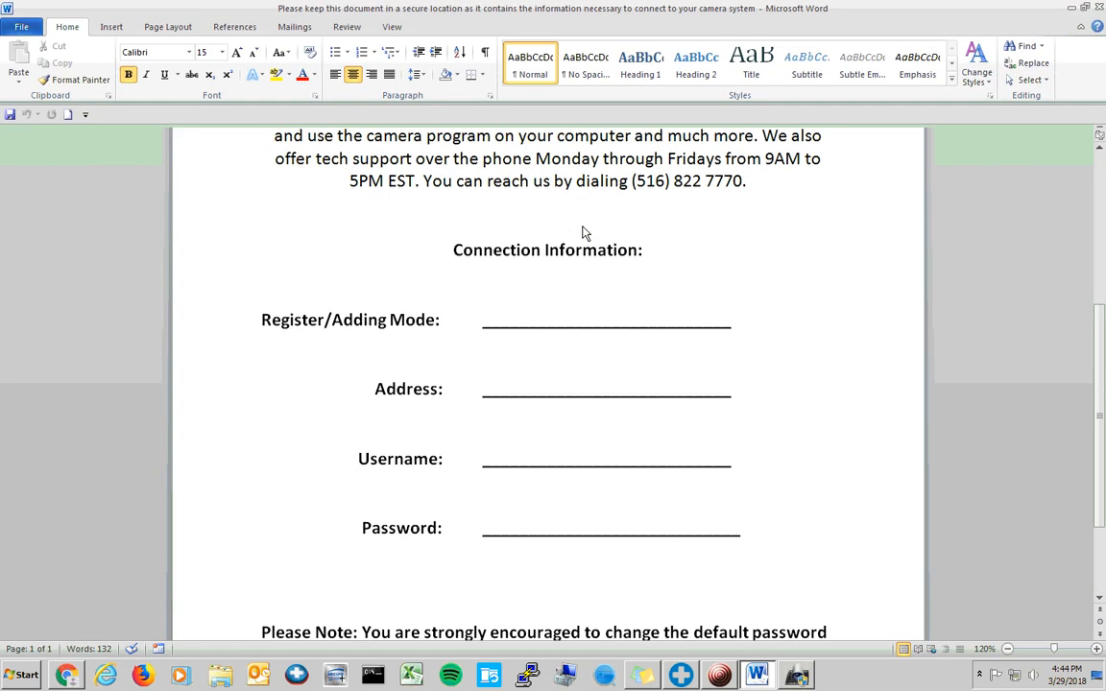
left_click_drag(451, 250, 677, 262)
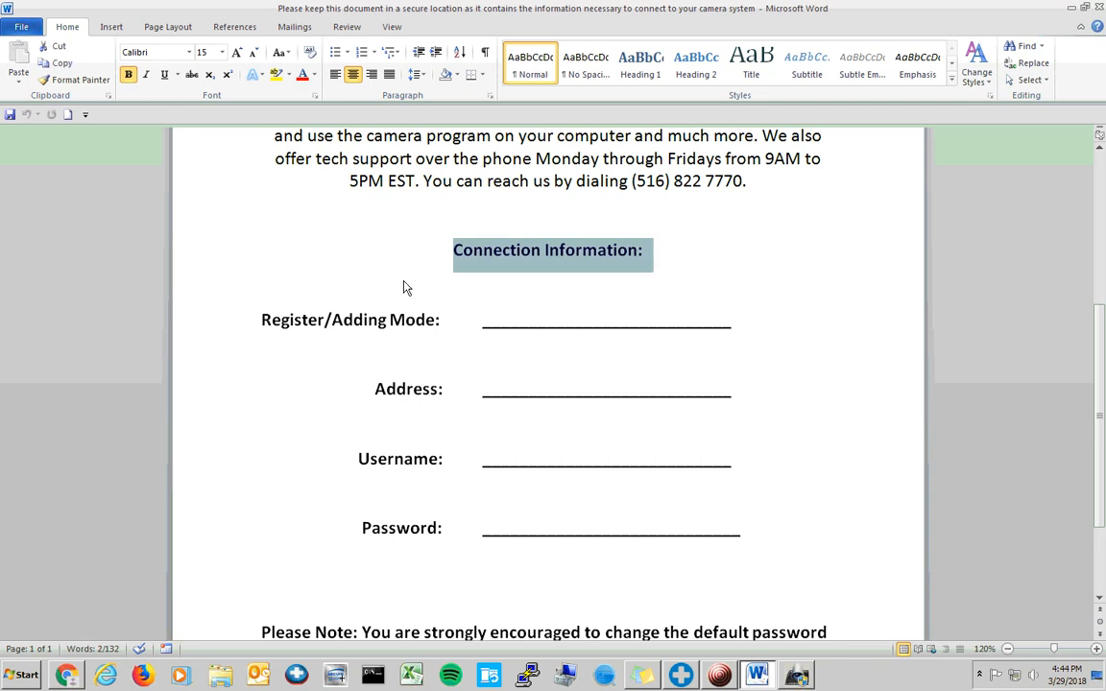
left_click_drag(253, 325, 783, 540)
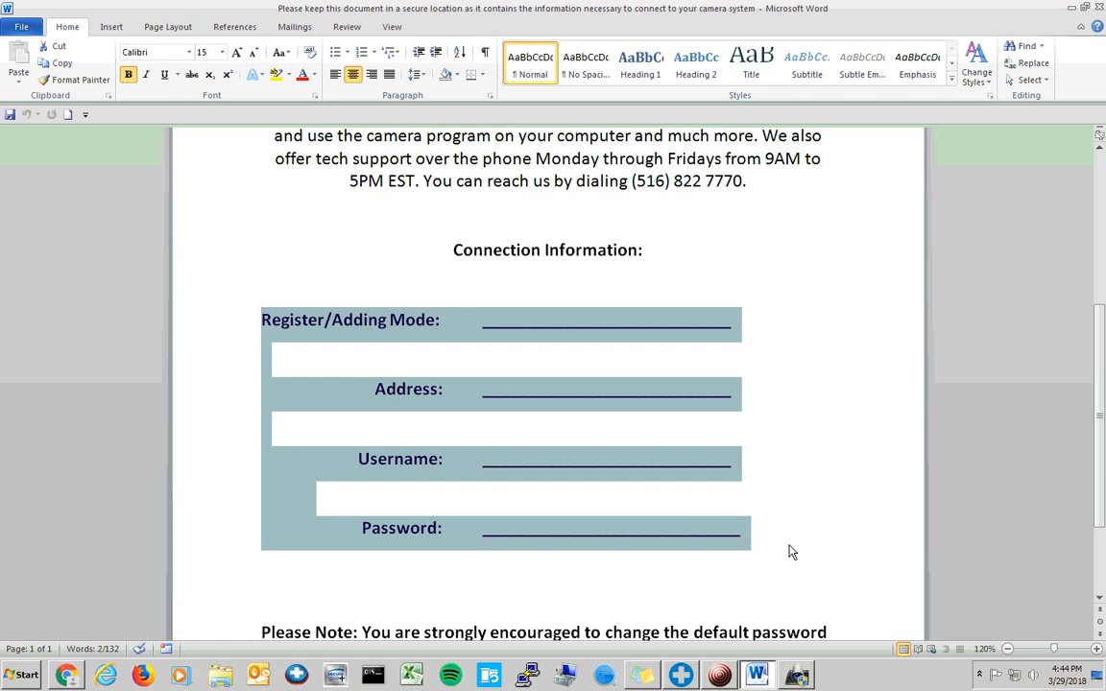
left_click(802, 677)
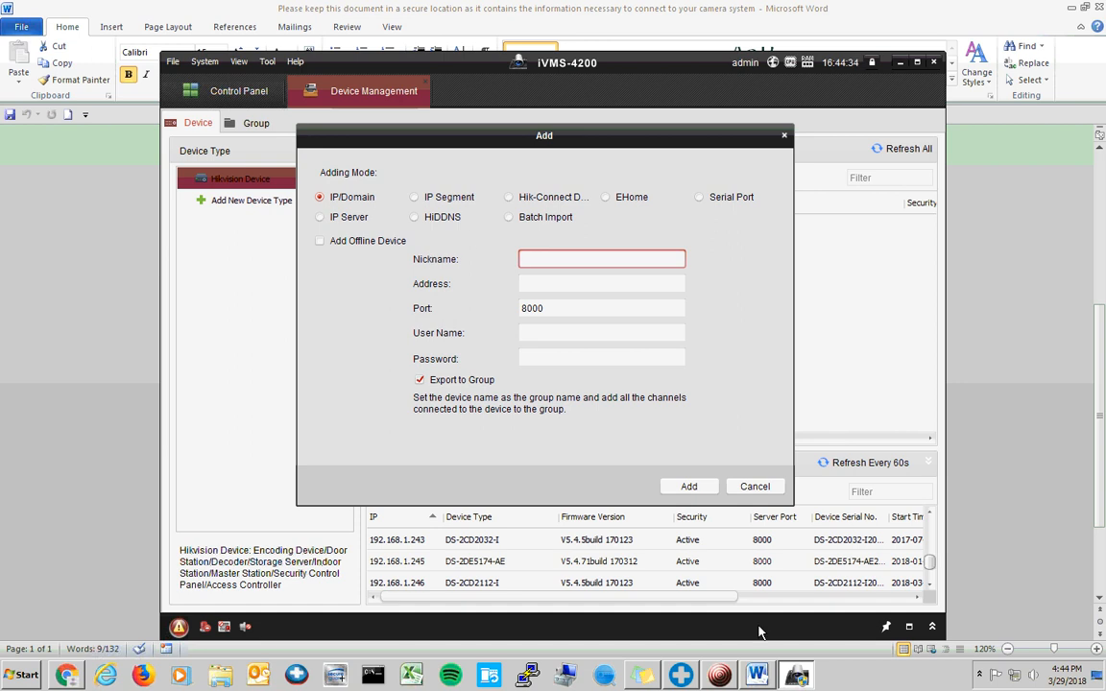
left_click(758, 677)
left_click(459, 322)
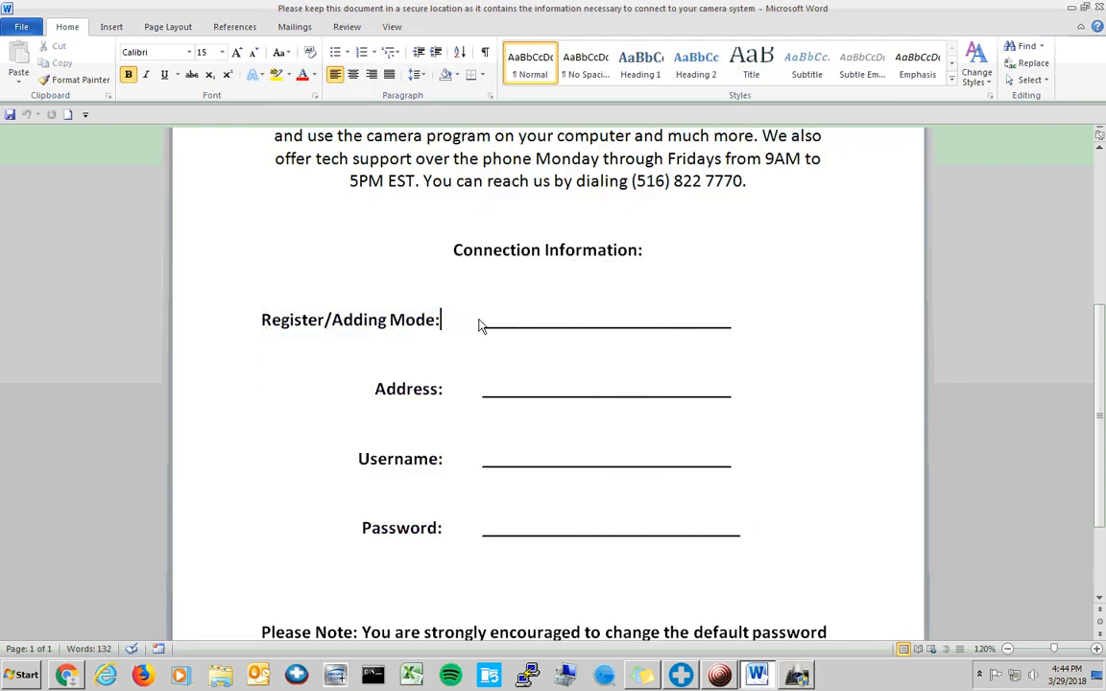
left_click(1071, 9)
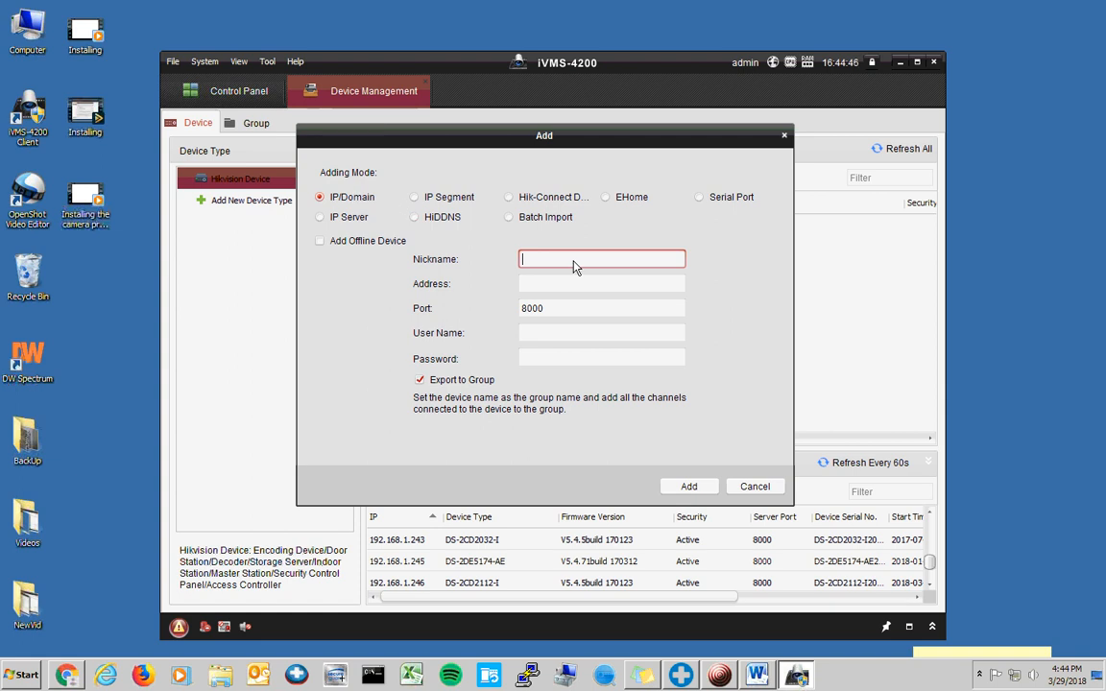
- Enter the nickname 'Sentry' in the Add device form, checking the Word sheet's Password line midway
type("Sentry")
left_click(759, 677)
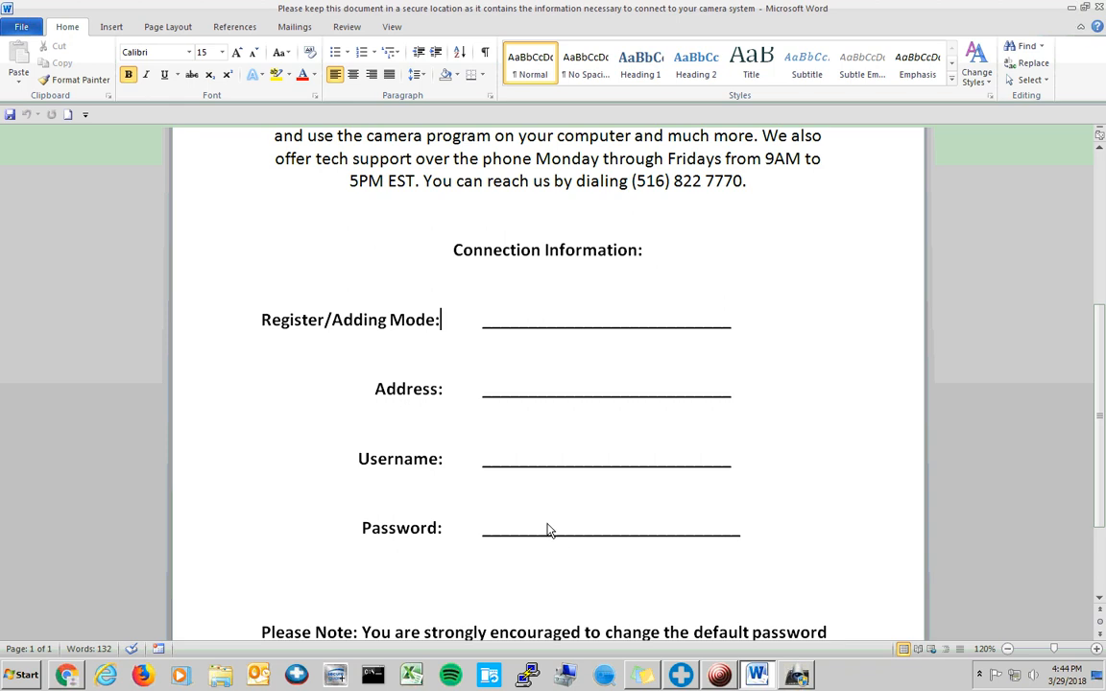
left_click(619, 525)
left_click(733, 526)
left_click(513, 510)
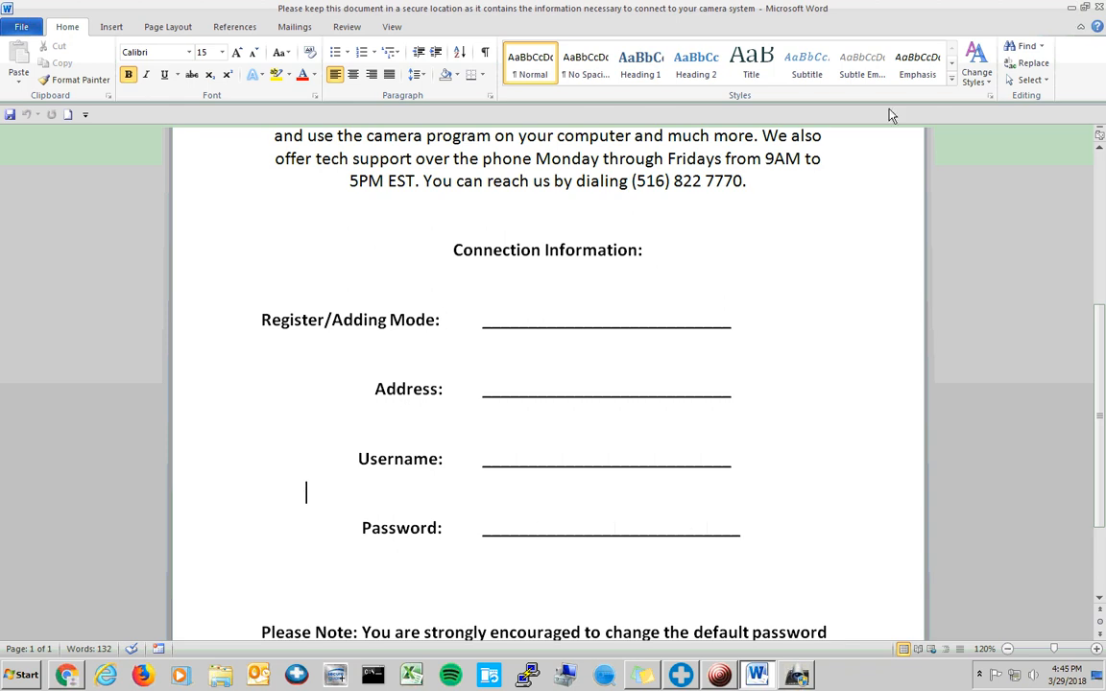
left_click(1072, 10)
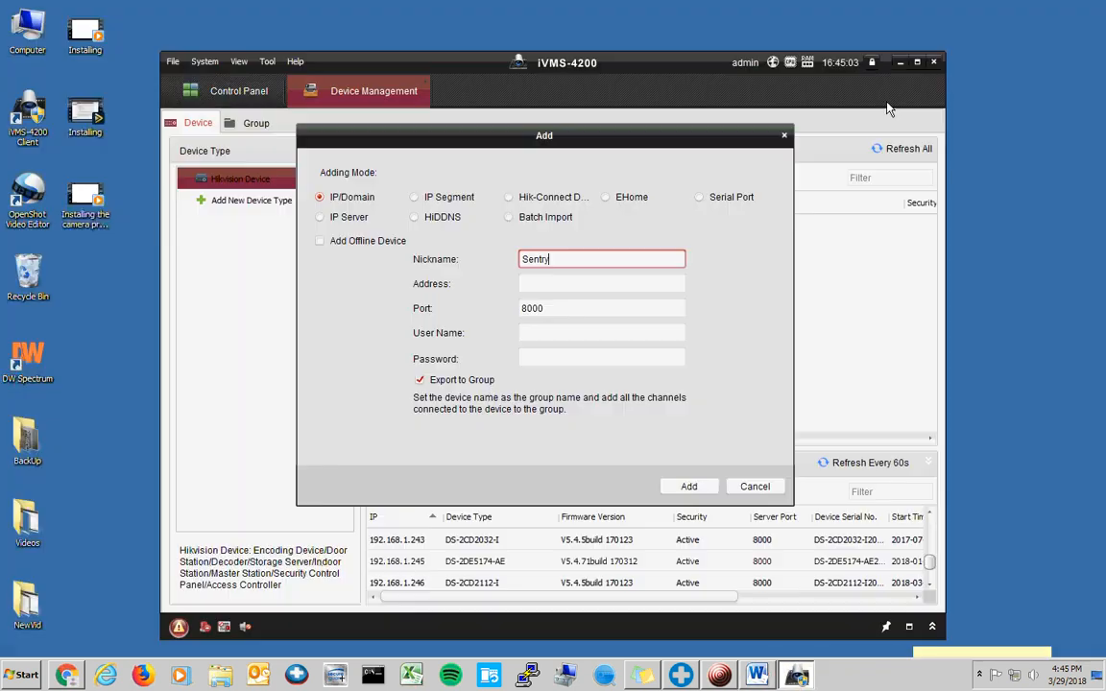
type("y")
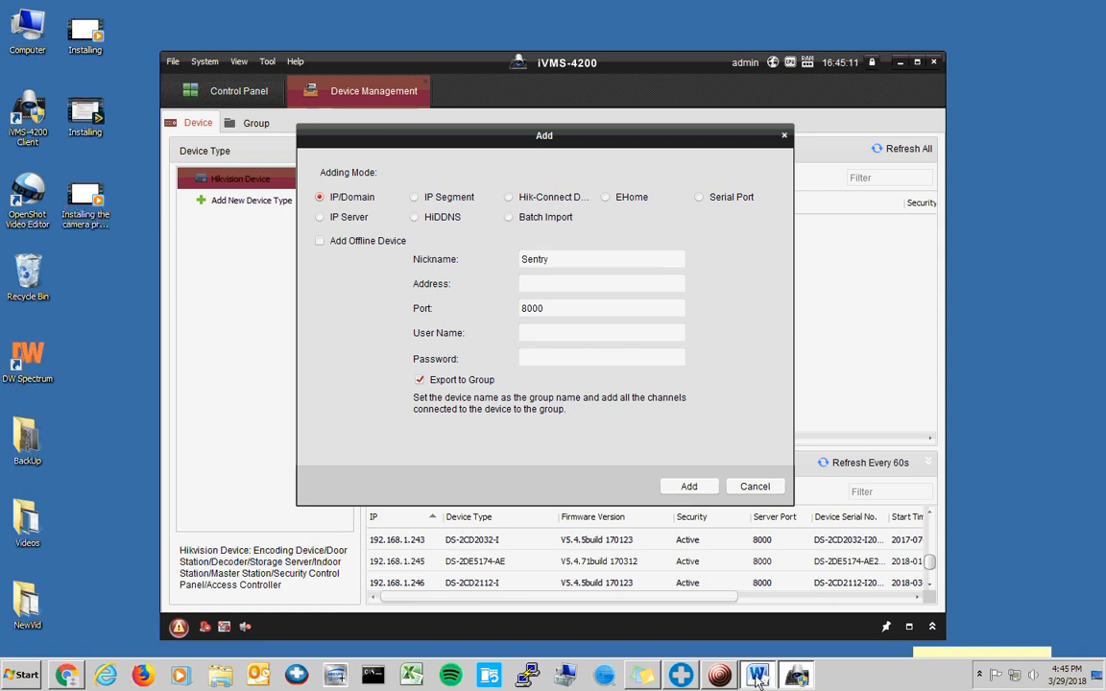
left_click(756, 674)
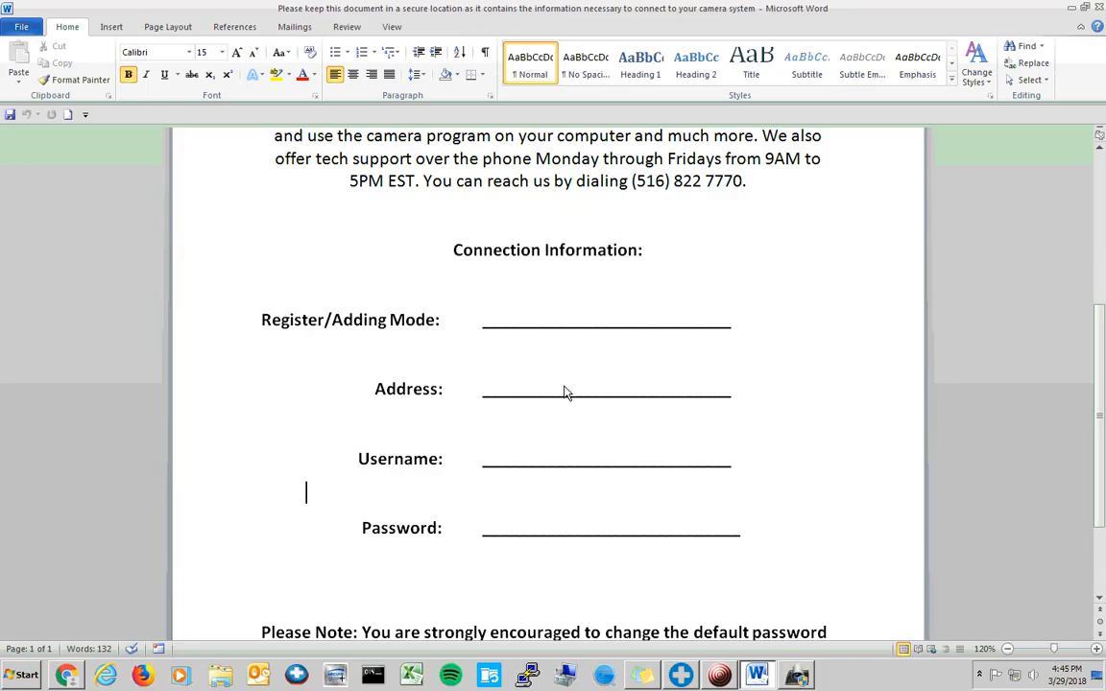
- Highlight the support phone number and Connection Information heading in Word, then return to the form
scroll(564, 392, "up", 4)
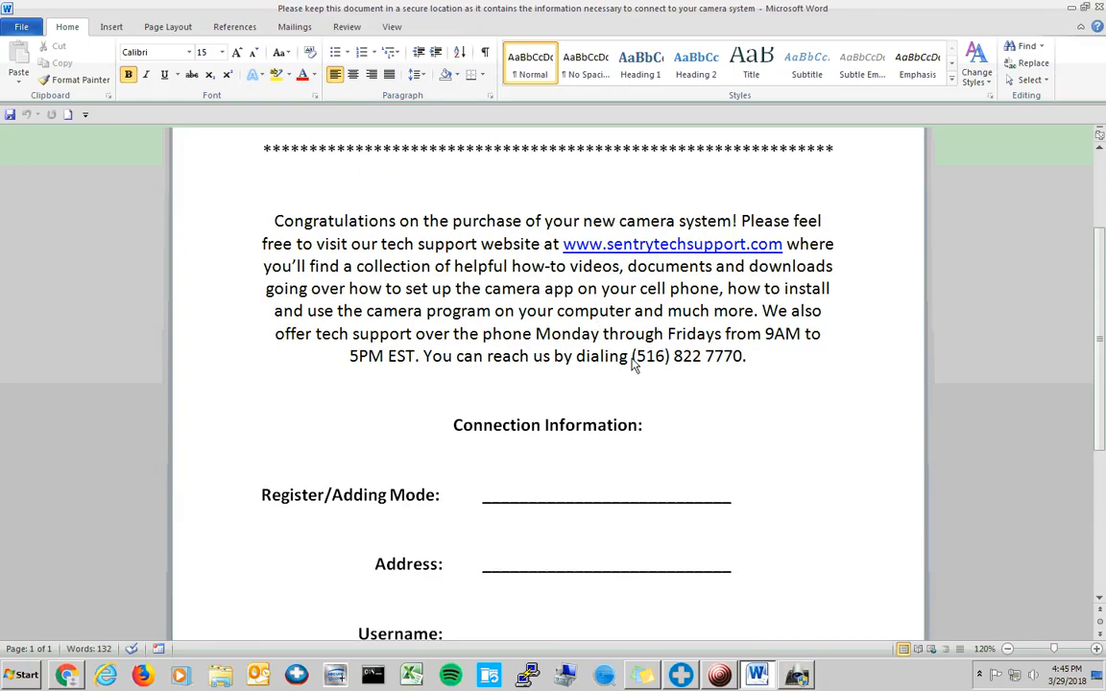
left_click_drag(633, 363, 665, 365)
left_click_drag(734, 361, 648, 364)
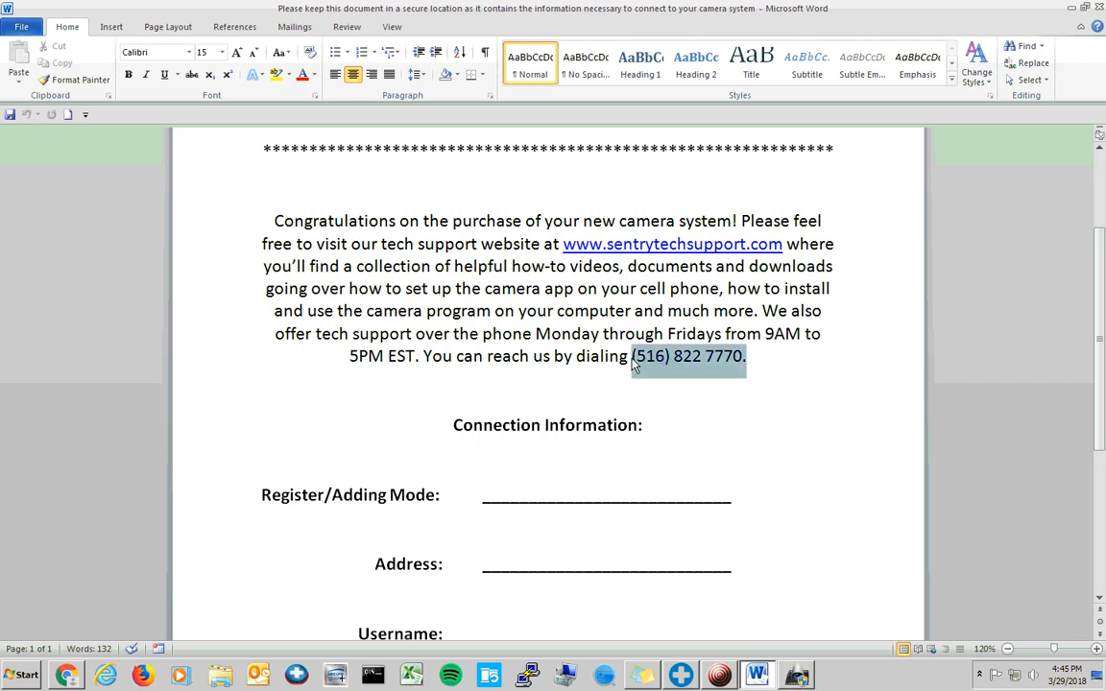
left_click_drag(452, 425, 655, 428)
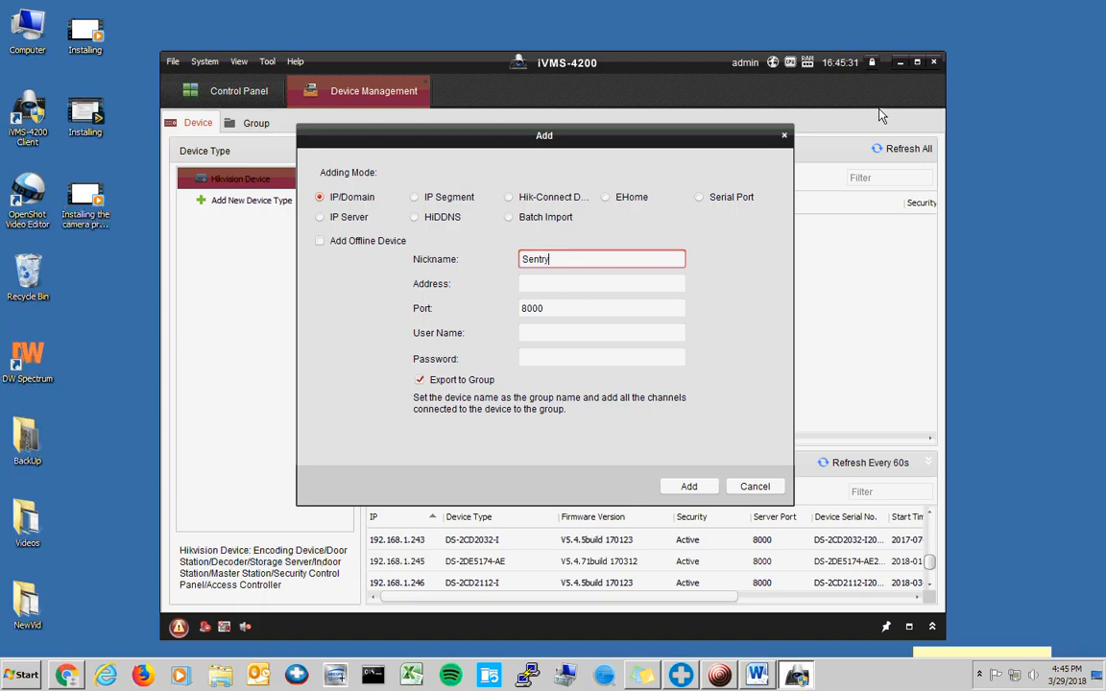
left_click(522, 283)
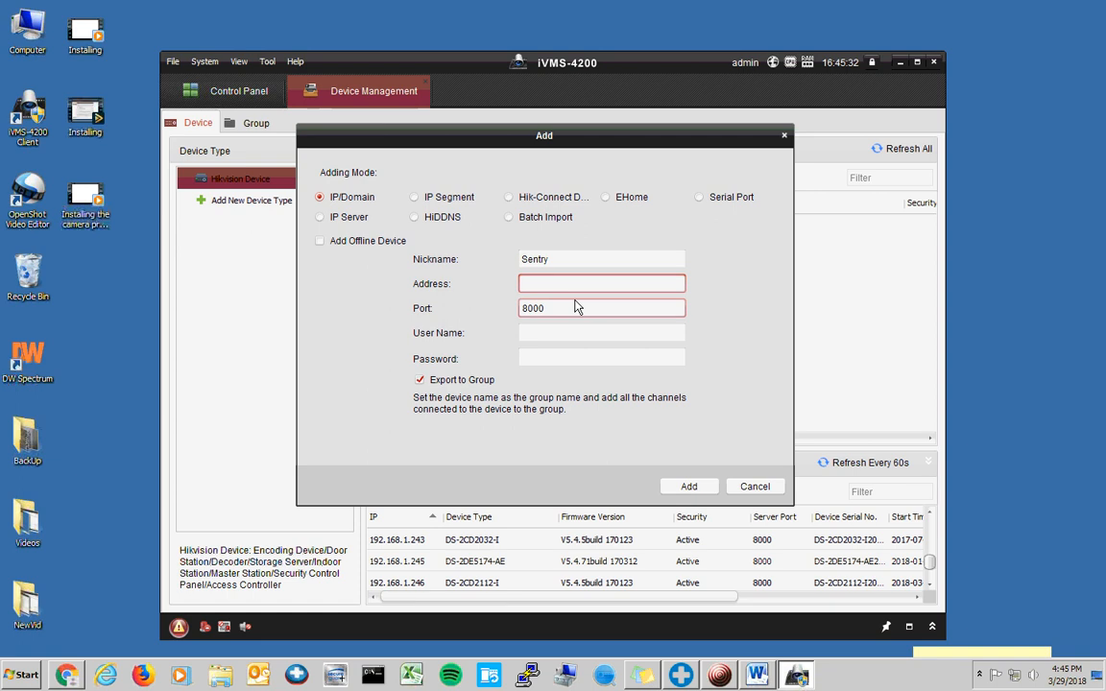
- Add the Sentry recorder at 192.168.1.32, port 8001, with user admin and its password
type("192.1")
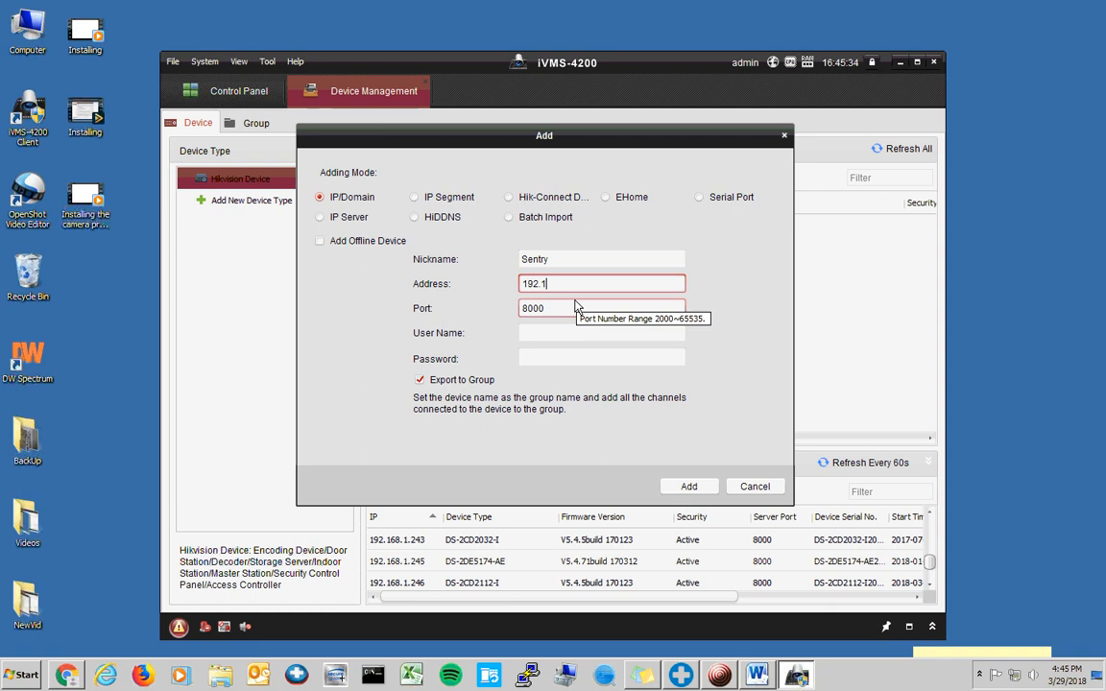
type("68.1.32")
key("Tab")
left_click(576, 308)
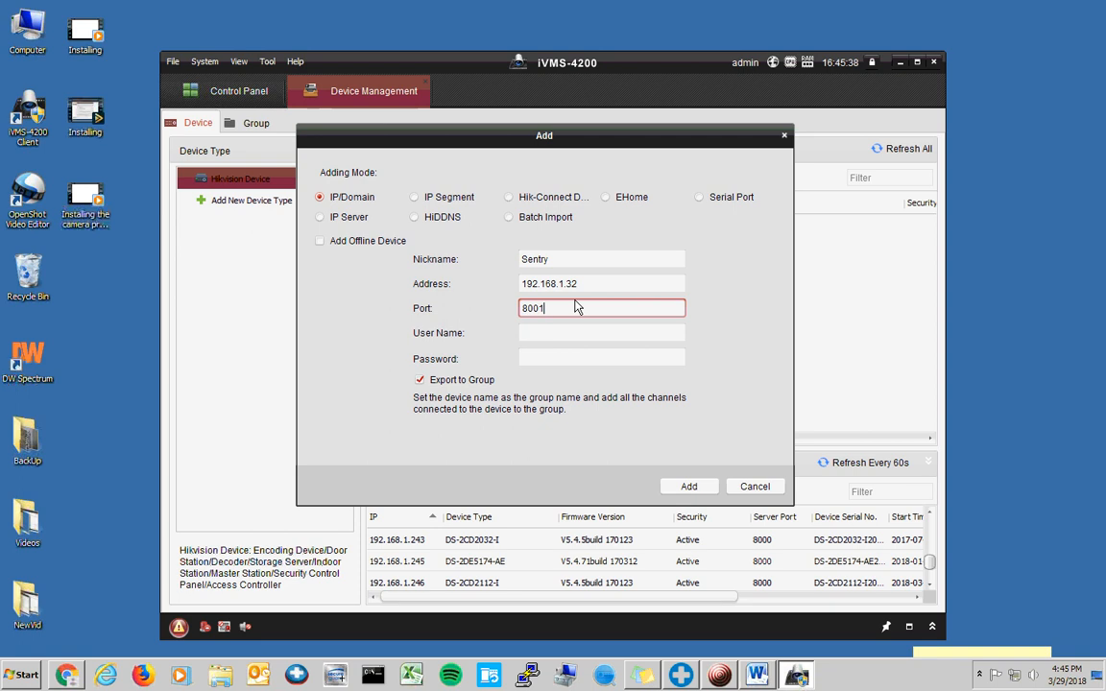
key("Tab")
type("admin")
key("Tab")
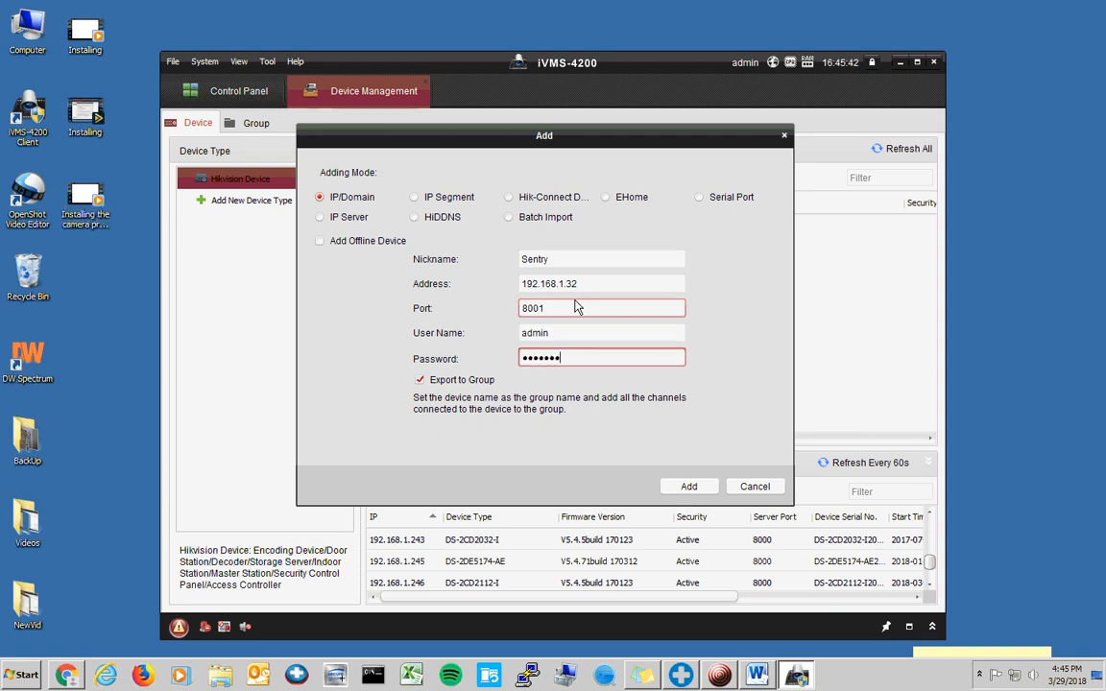
left_click(688, 485)
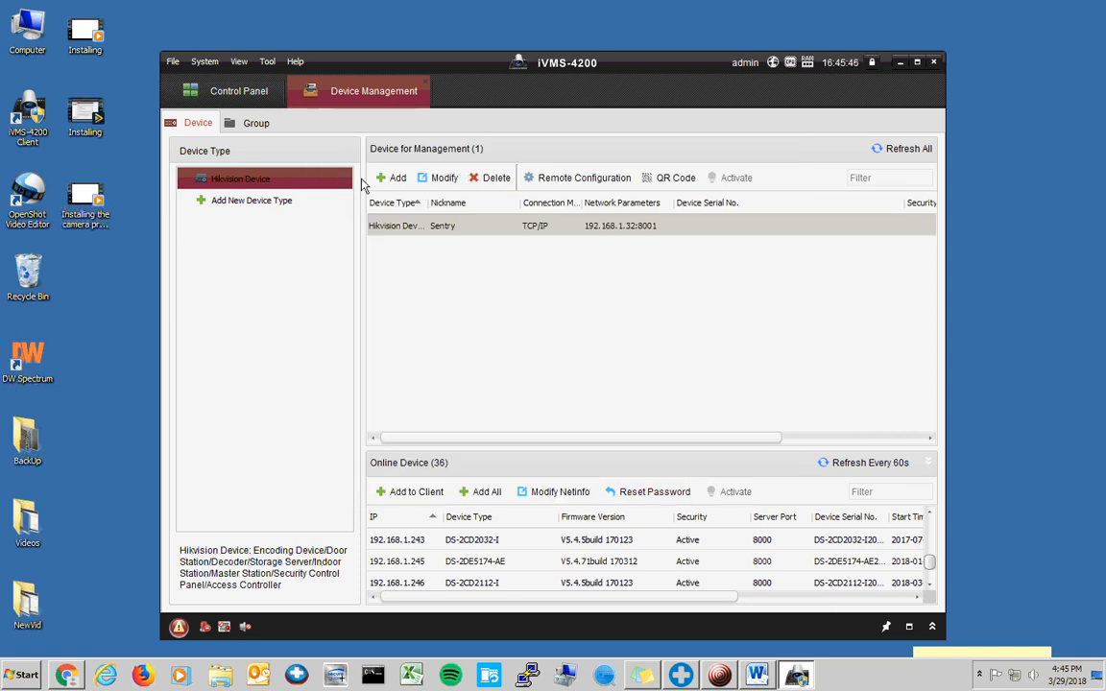
- Cancel the reopened Add dialog and nudge the iVMS-4200 window slightly left
left_click(392, 178)
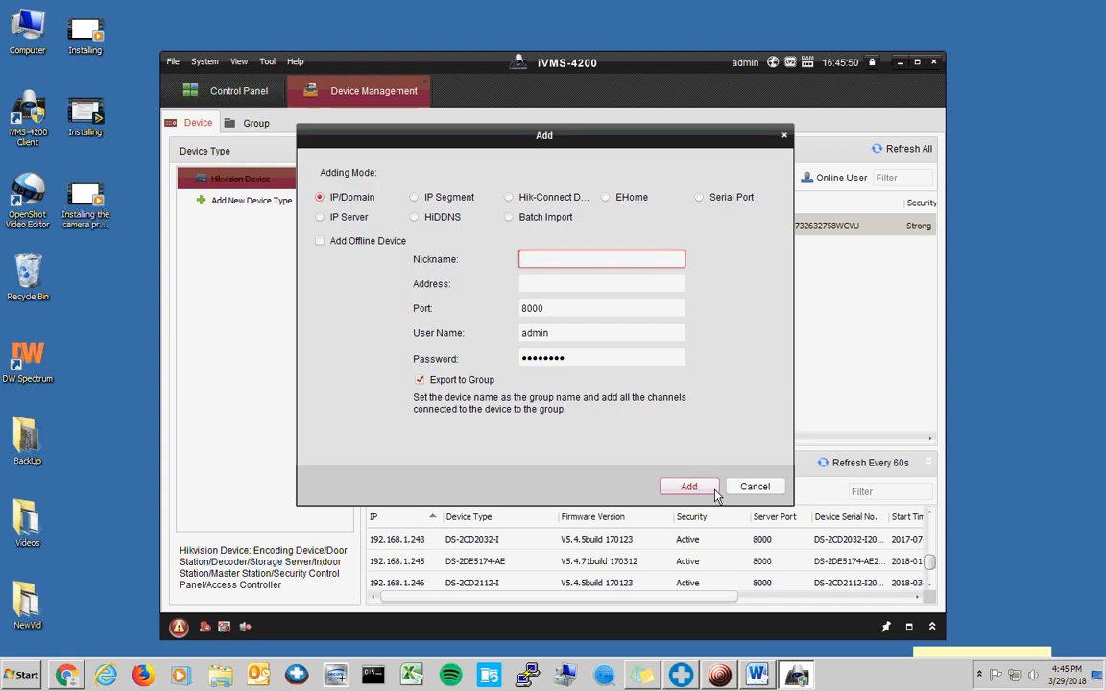
left_click(755, 486)
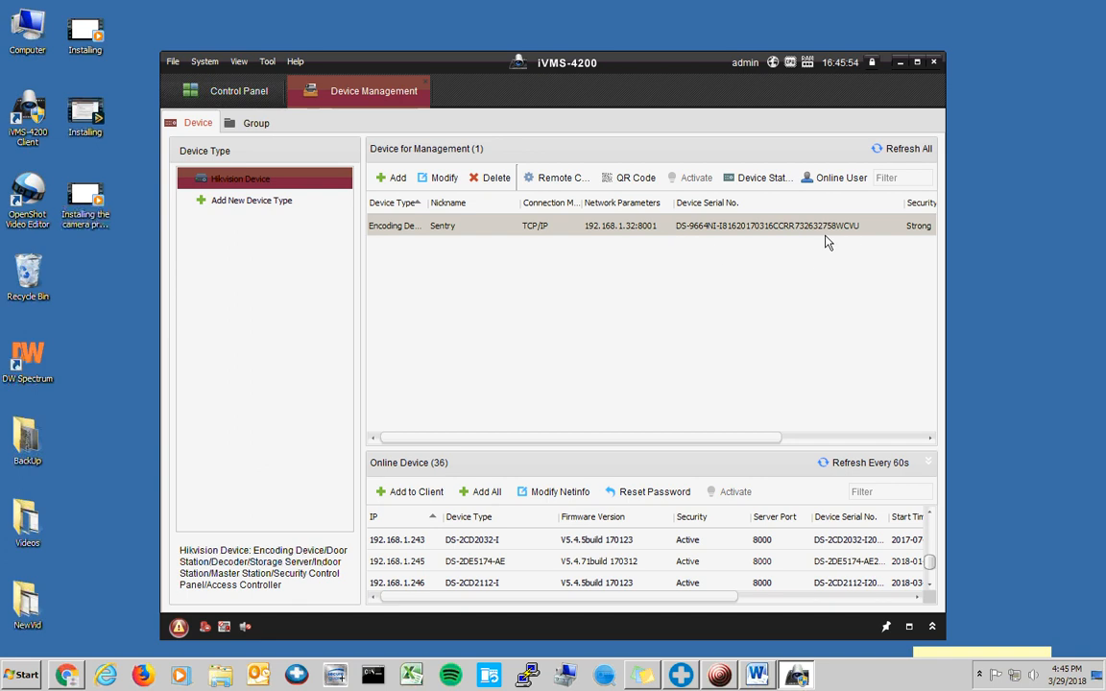
left_click_drag(684, 69, 647, 63)
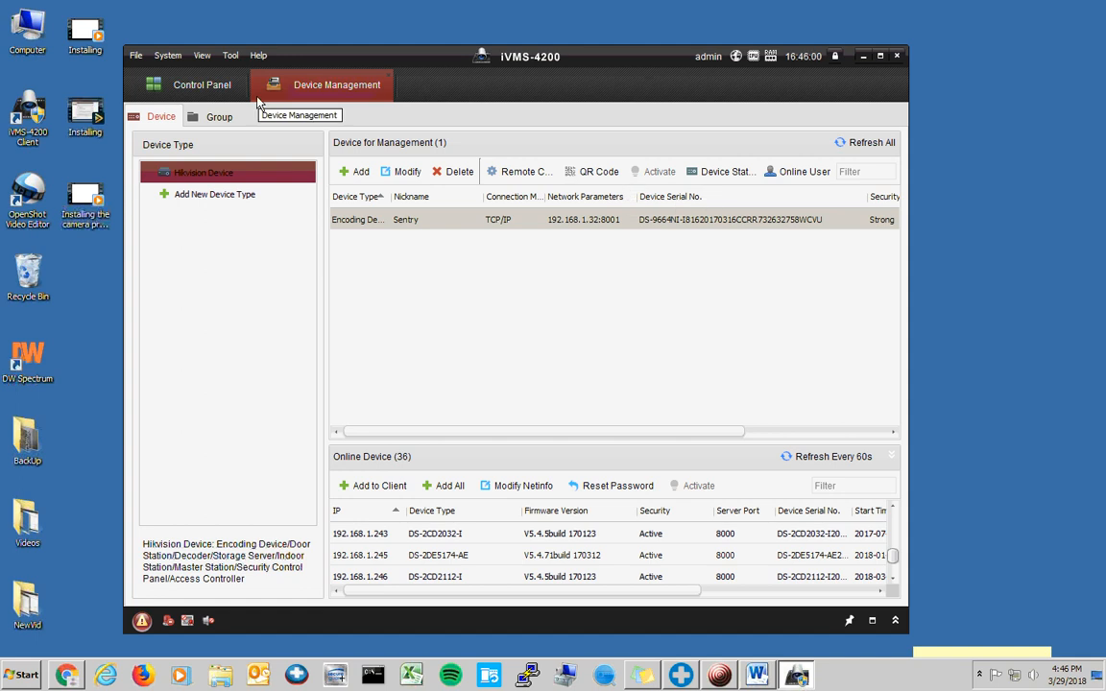
- From the control panel, confirm the module choices and open the Main View live page
left_click(199, 88)
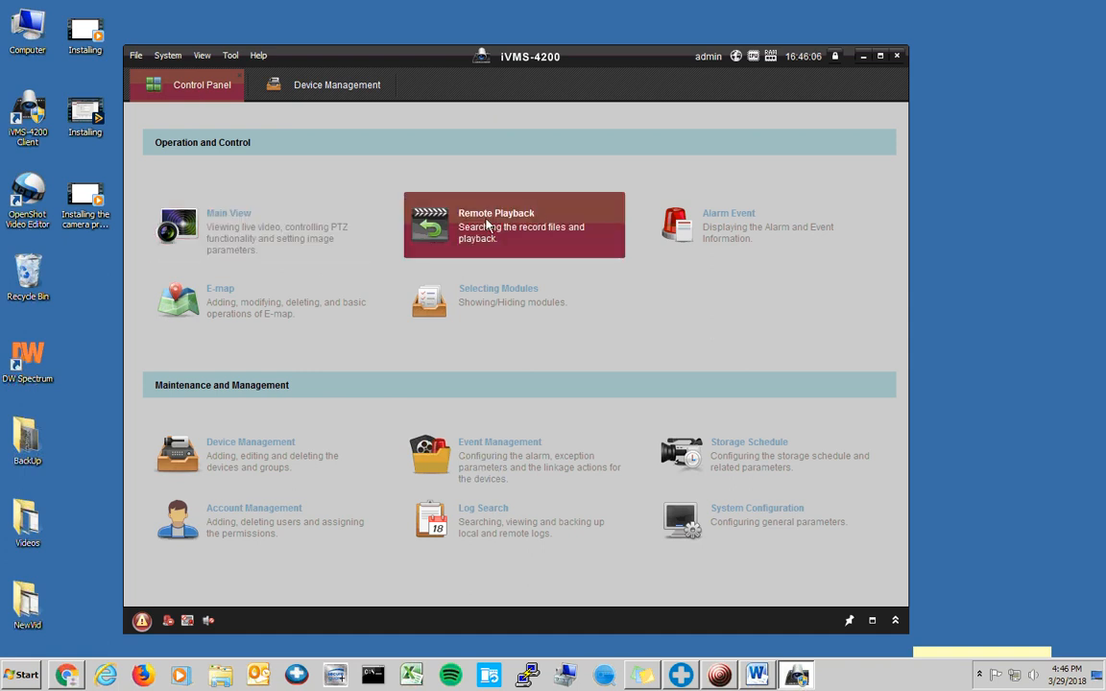
left_click(493, 302)
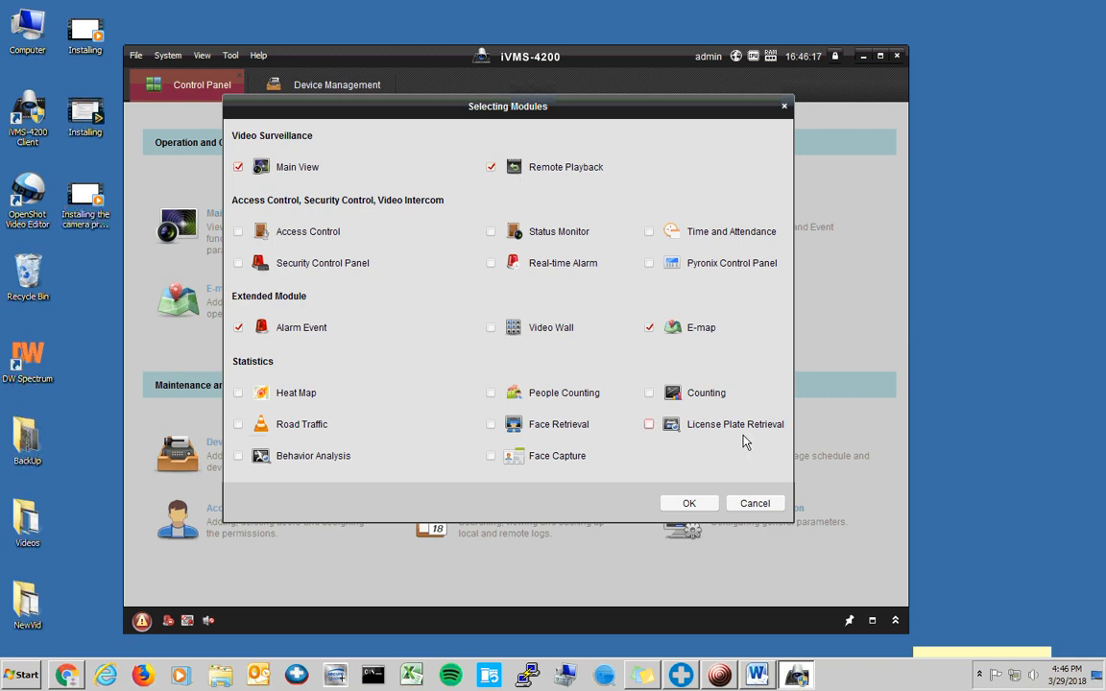
left_click(688, 504)
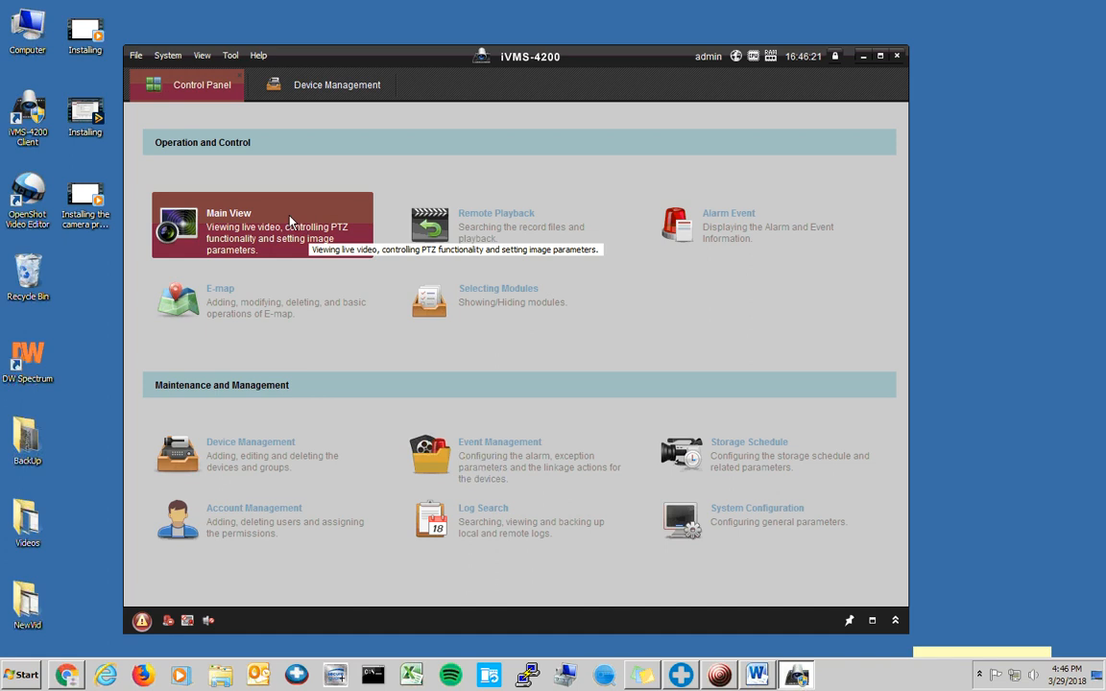
left_click(209, 223)
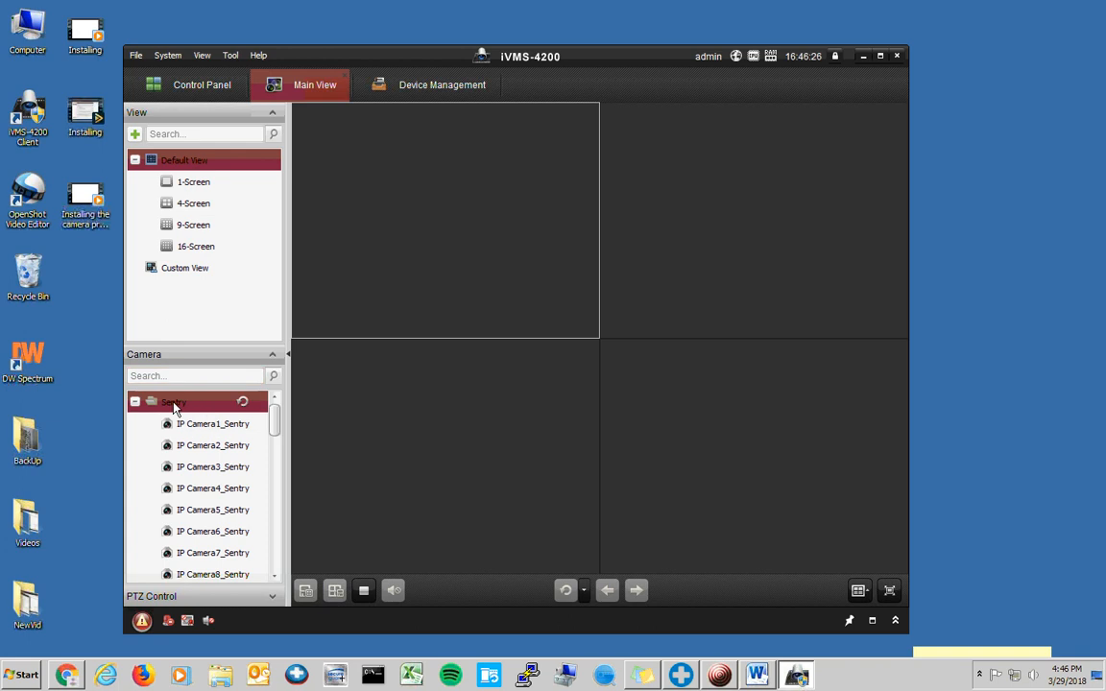
- Review the Sentry recorder's connection settings in Device Management, cancel unchanged, and return to Main View
left_click(416, 89)
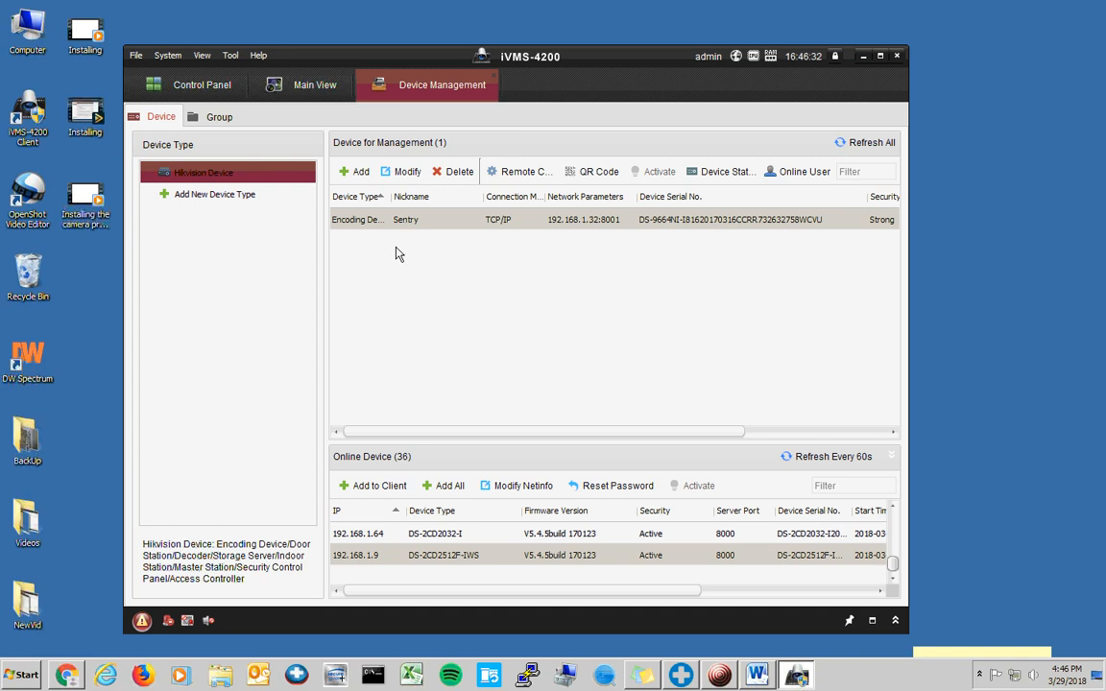
double_click(355, 221)
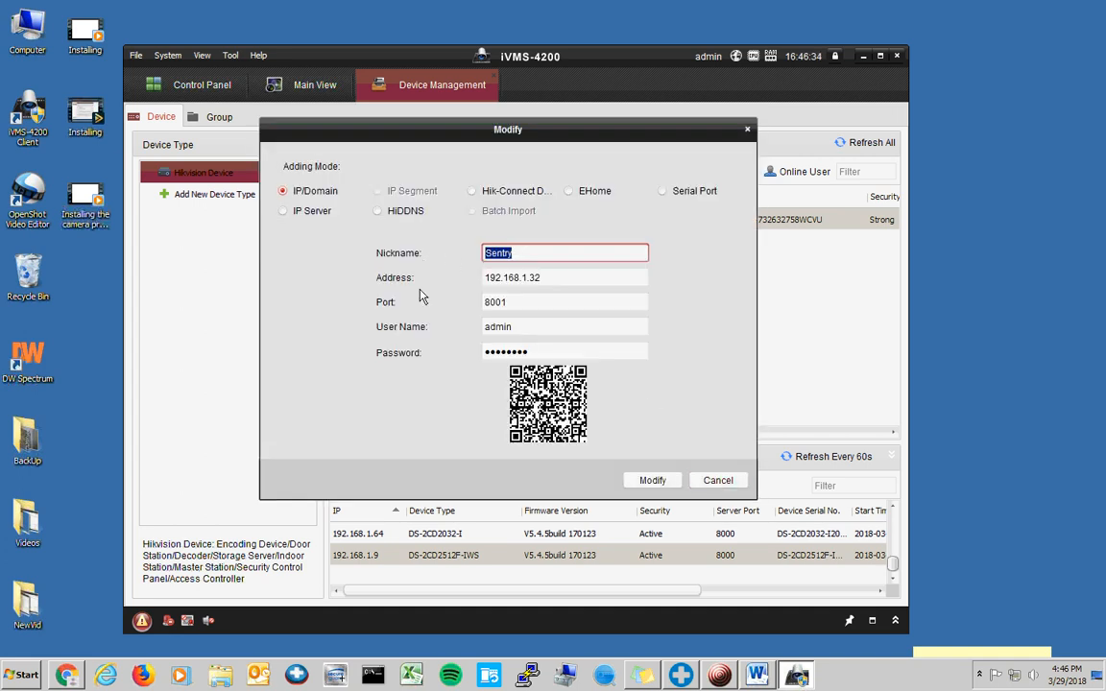
double_click(517, 255)
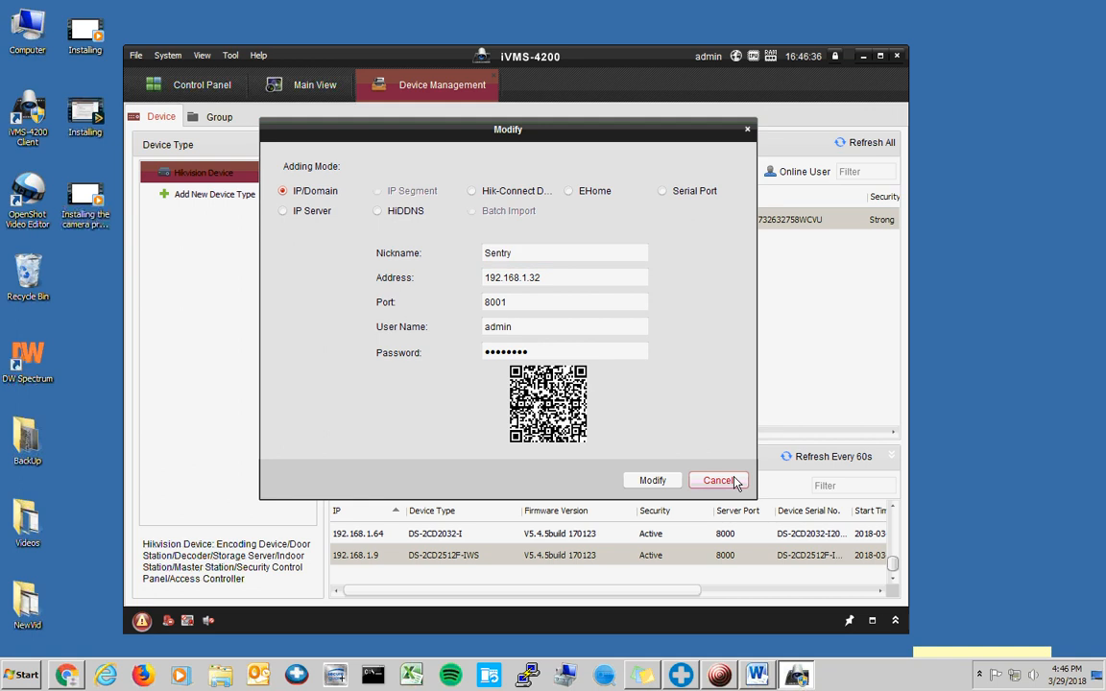
left_click(718, 479)
left_click(301, 88)
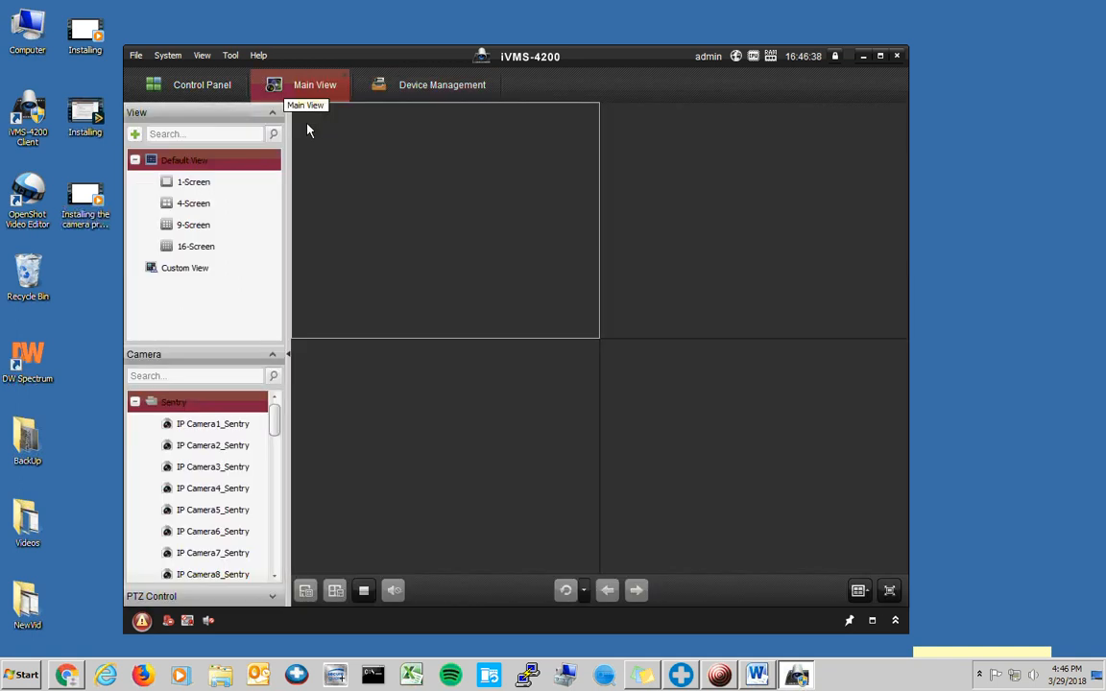
- Stream all Sentry cameras live, briefly enlarging the Warehouse 2 tile then restoring the grid
double_click(174, 404)
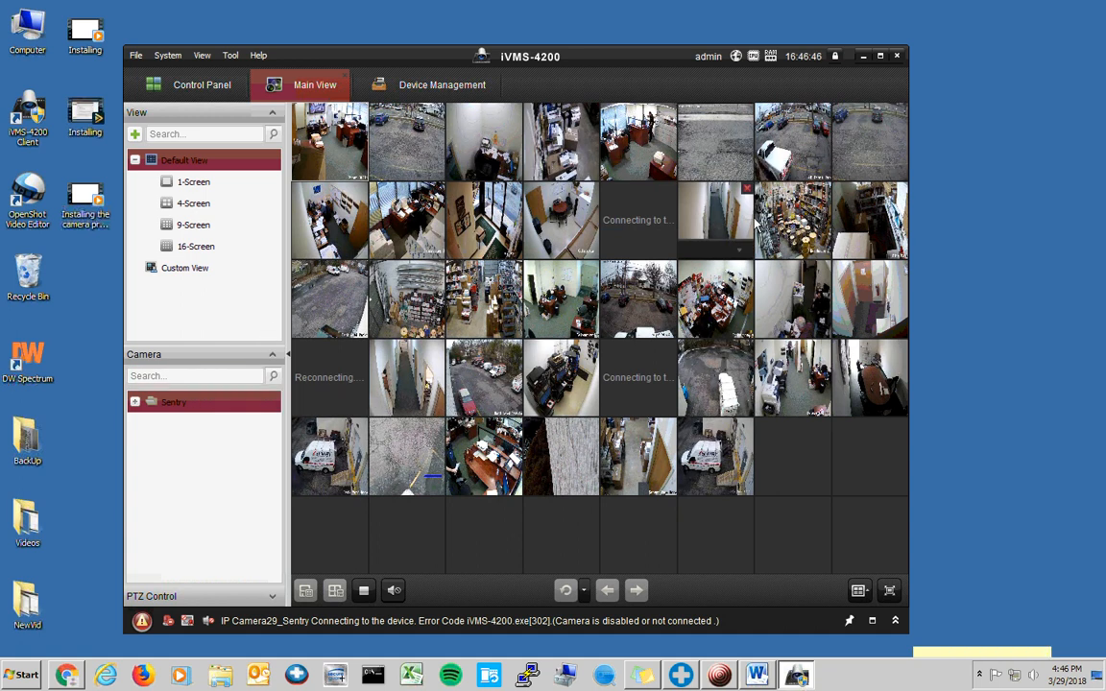
double_click(792, 217)
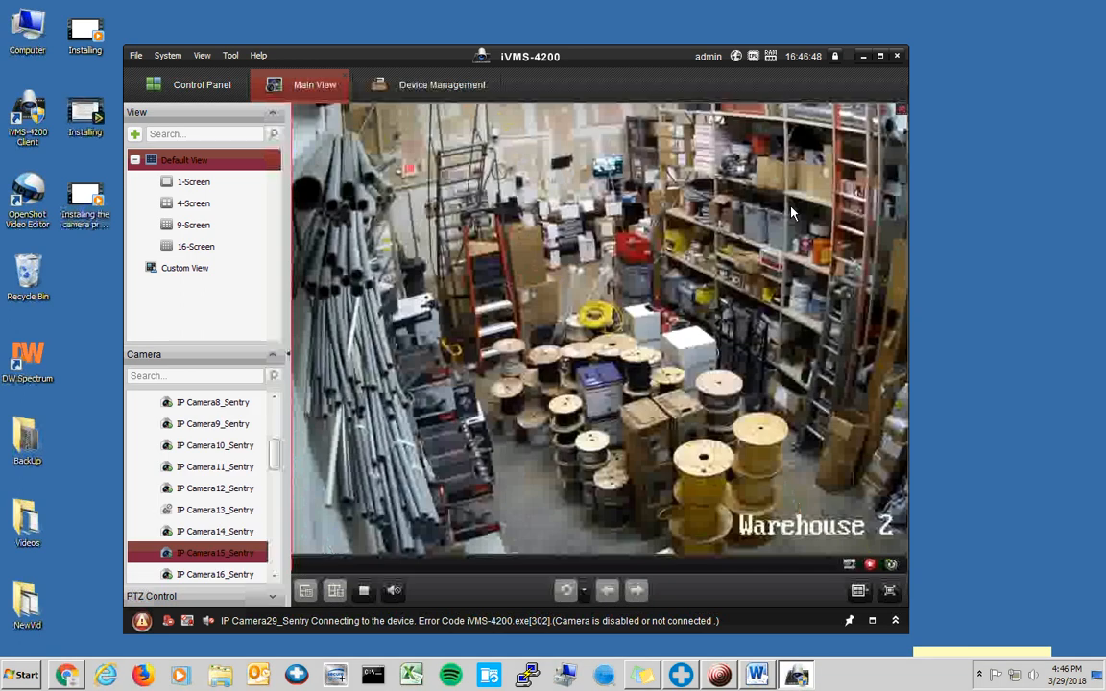
double_click(727, 215)
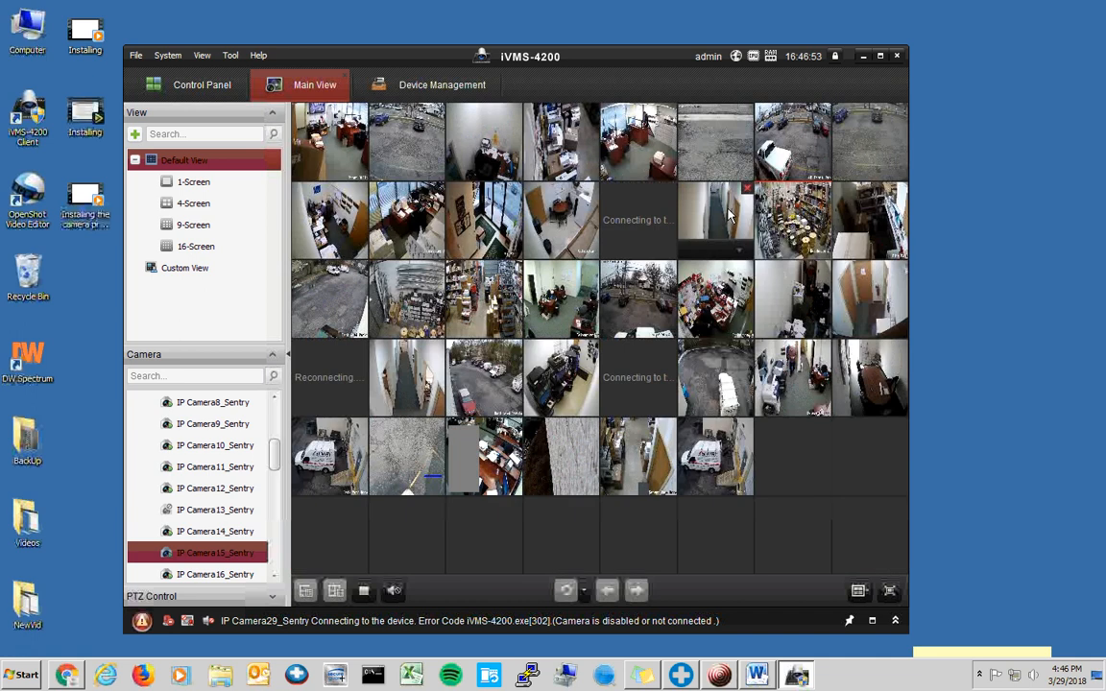
- Stop live view on all cameras and switch to Device Management
left_click(397, 90)
left_click(257, 87)
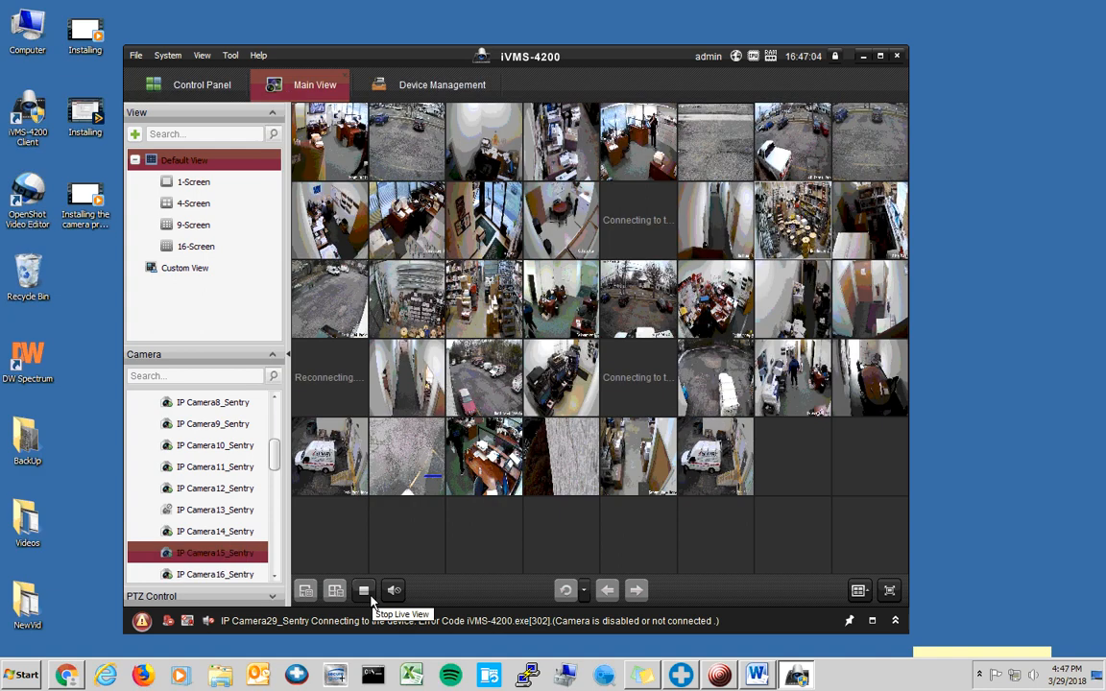
left_click(364, 590)
left_click(389, 87)
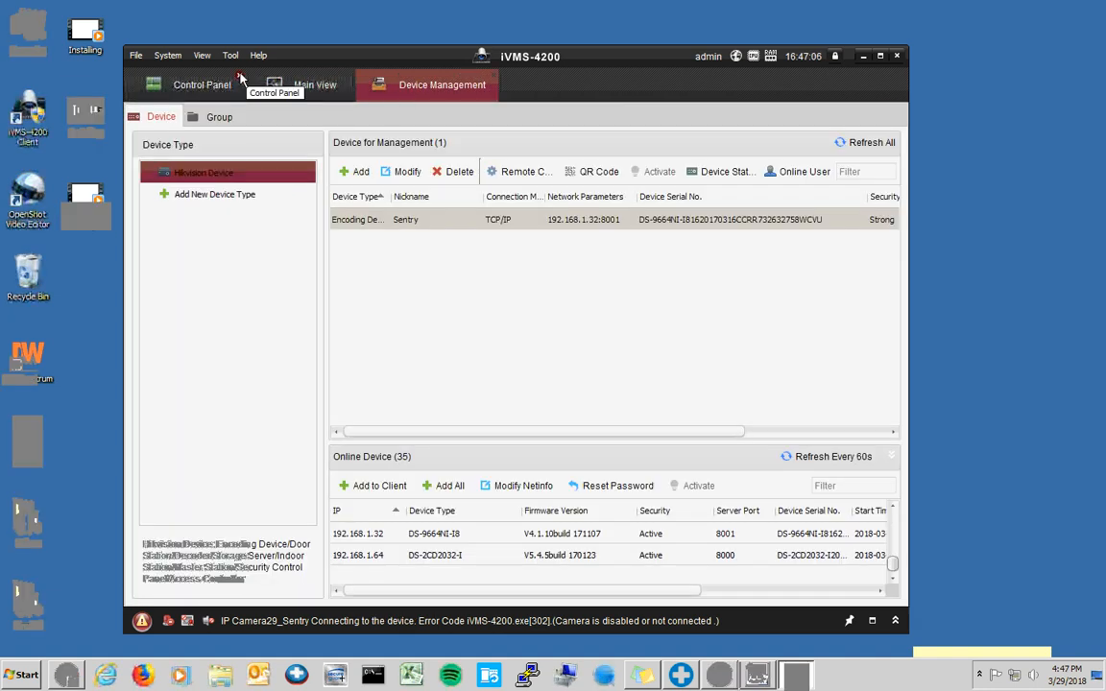
- Delete the Sentry camera group on Device Management's Group tab, confirm, then recheck the Device and Group lists
left_click(298, 92)
left_click_drag(279, 451, 285, 360)
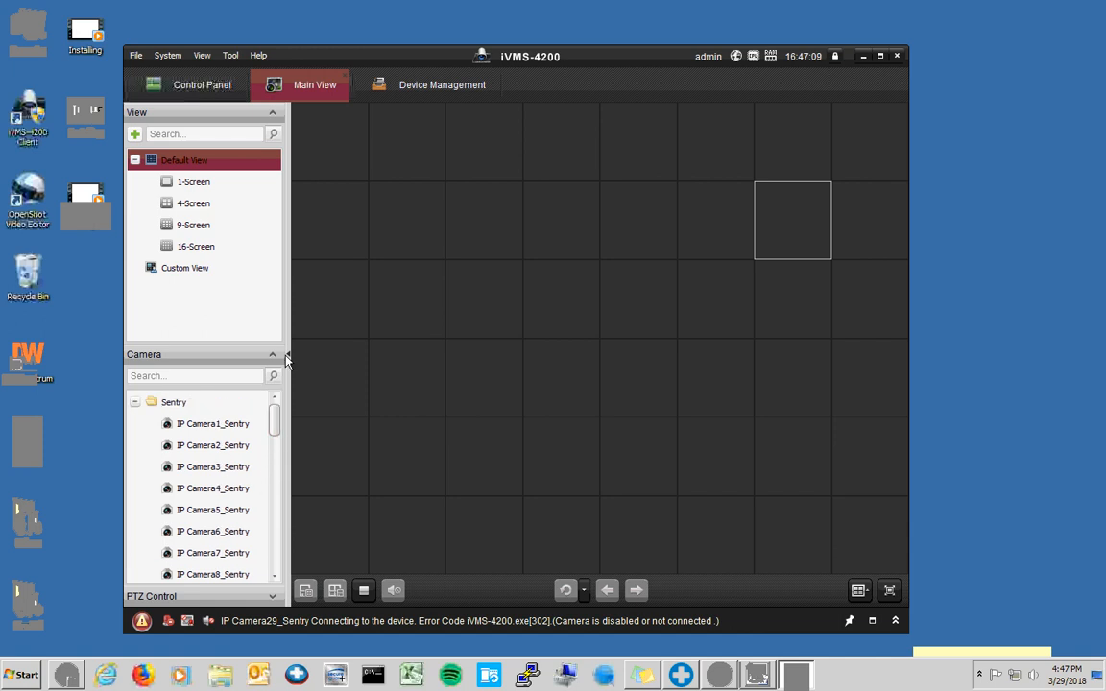
left_click(422, 88)
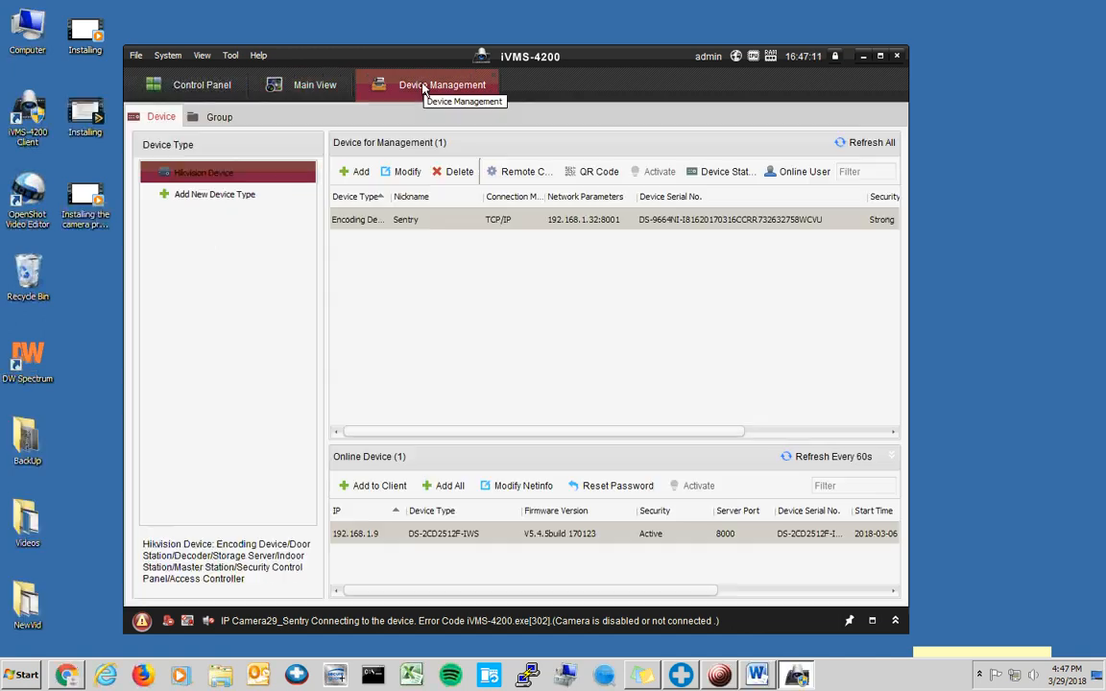
left_click(219, 116)
left_click(310, 143)
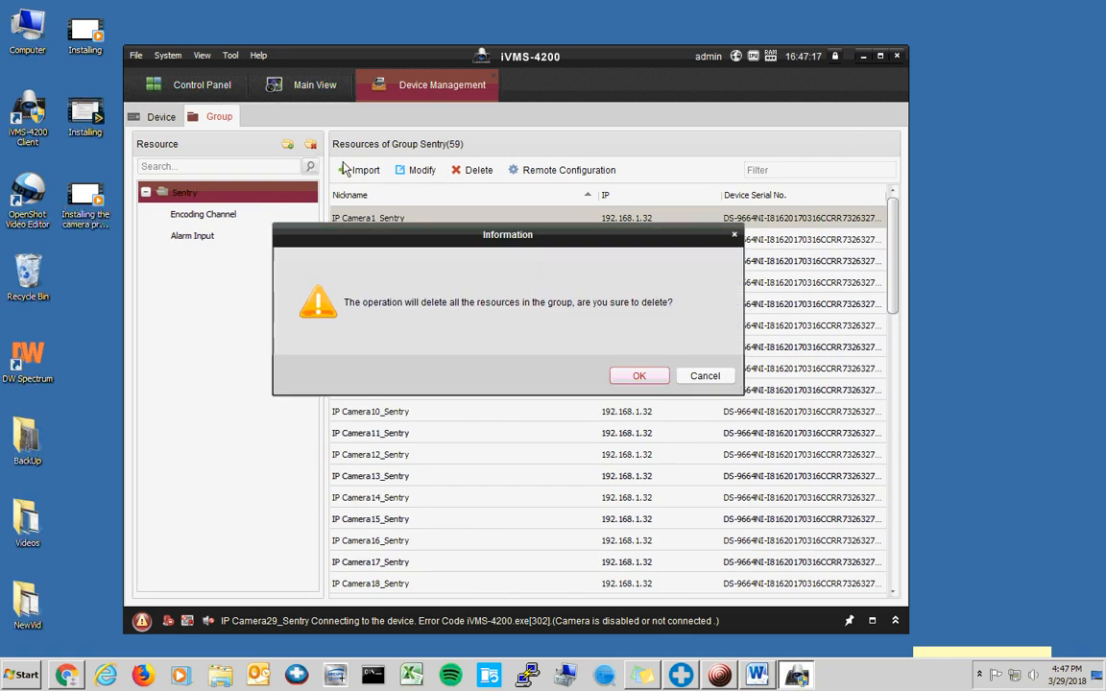
left_click(641, 376)
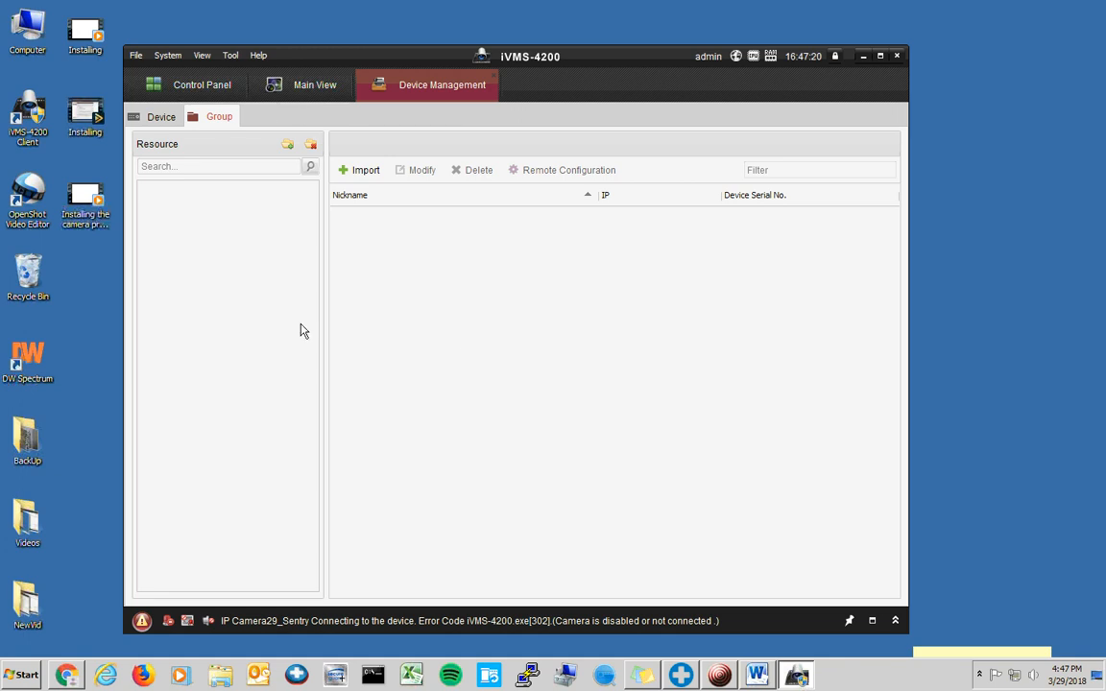
left_click(161, 116)
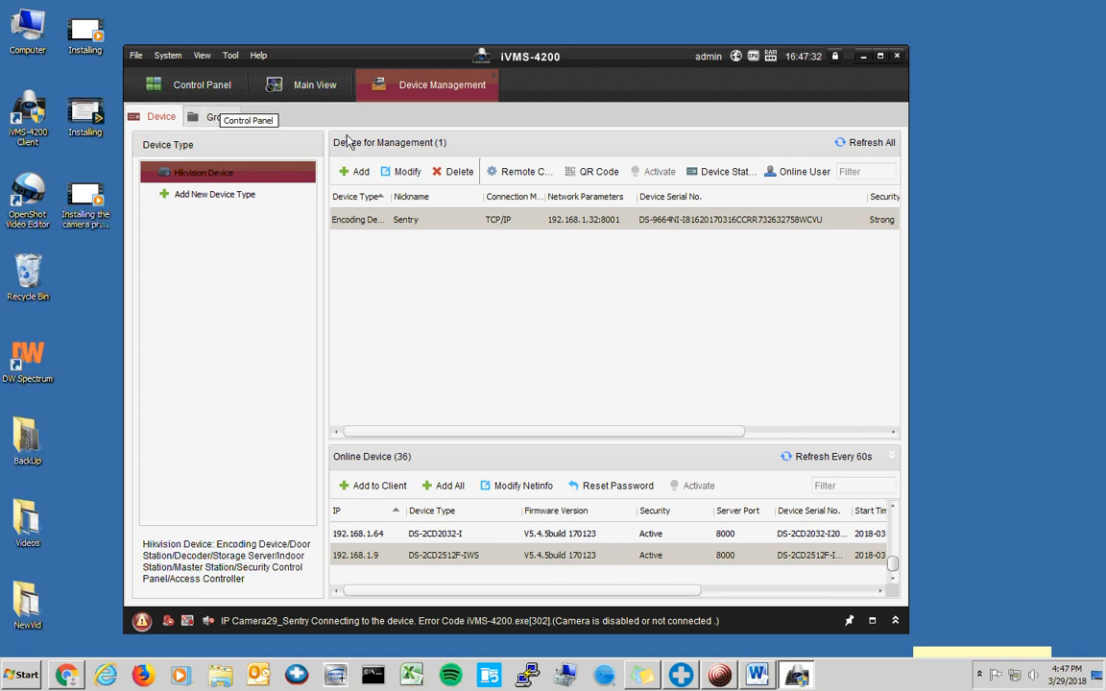
left_click(219, 117)
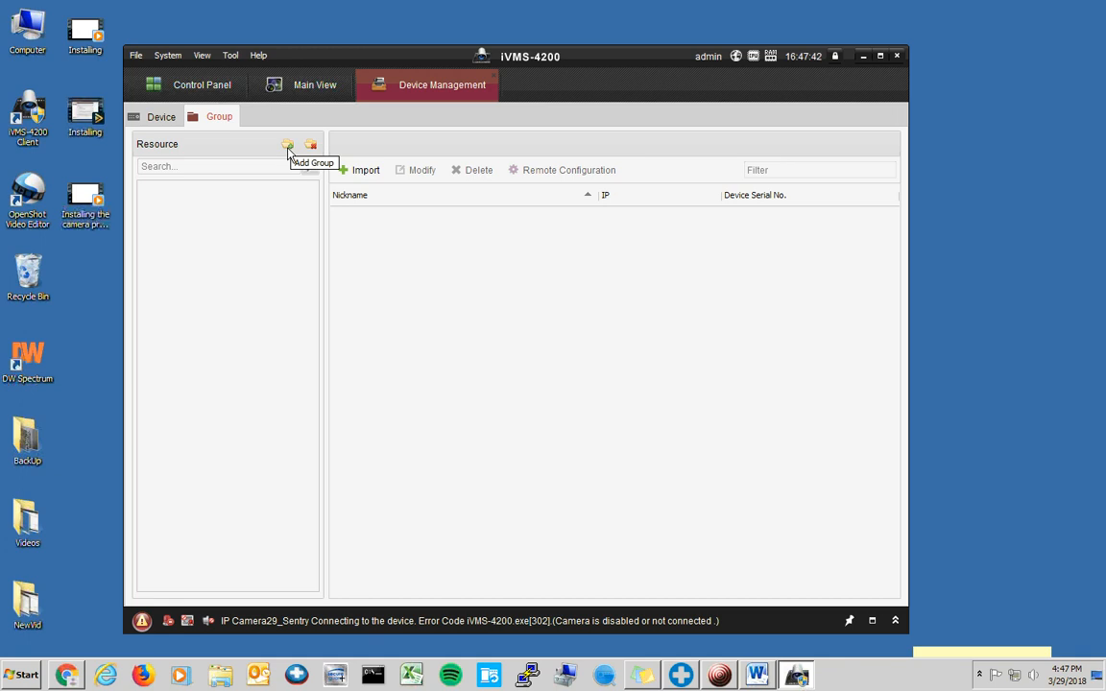
- Add a group created from the Sentry device name, holding all 59 cameras, then go to Main View
left_click(287, 146)
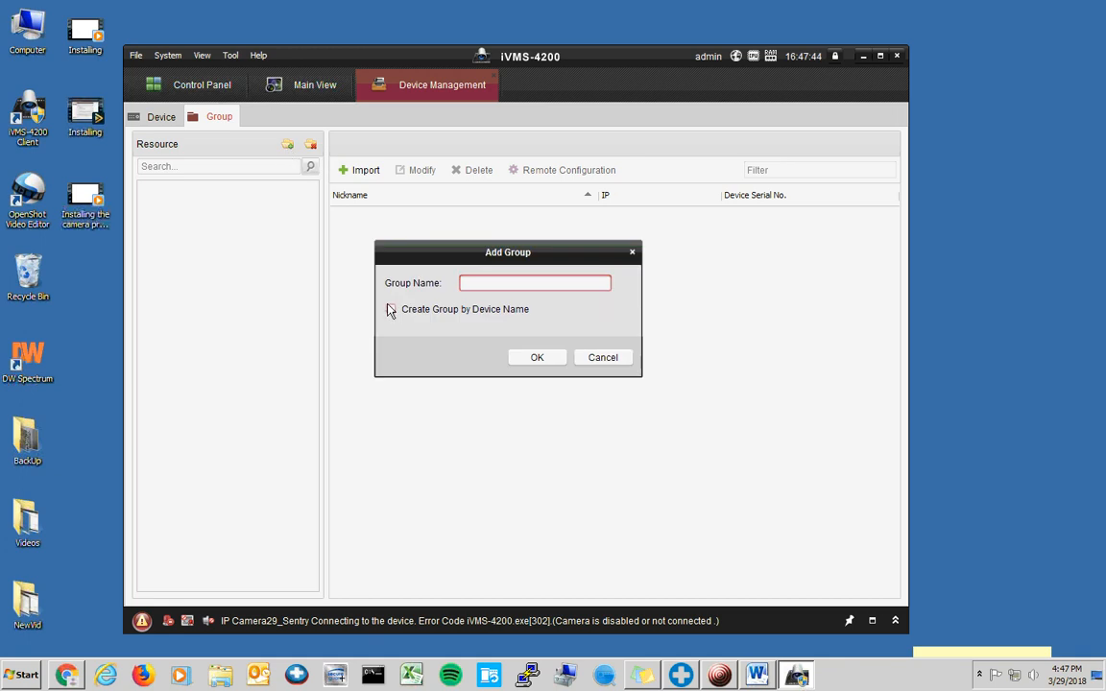
left_click(391, 309)
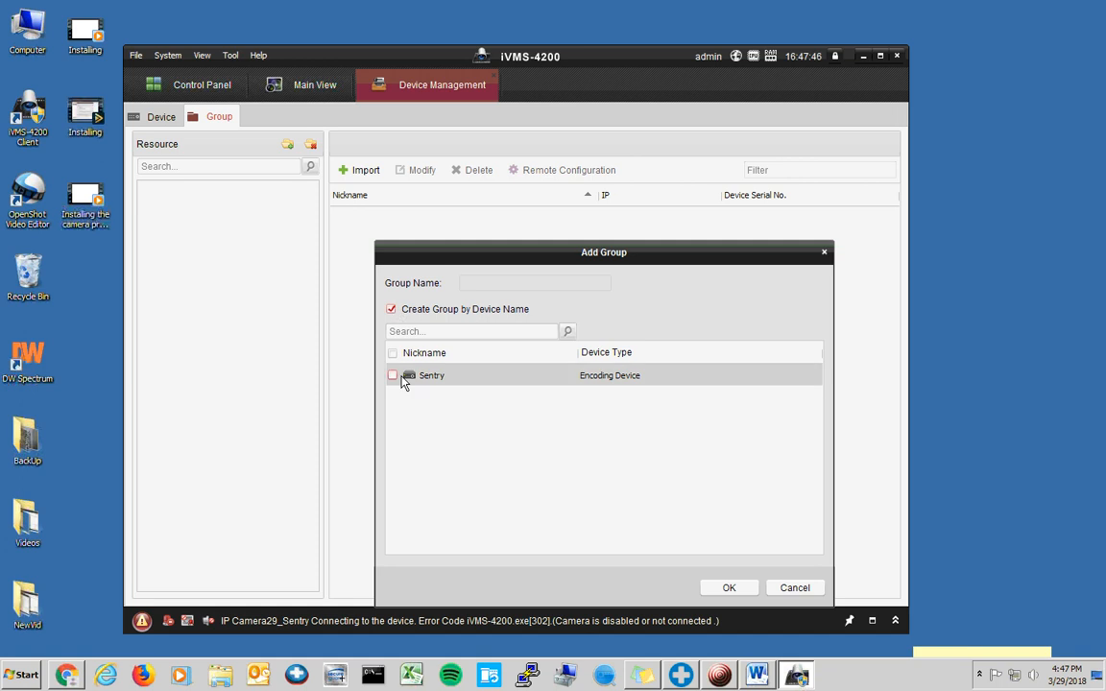
left_click(392, 376)
left_click(729, 587)
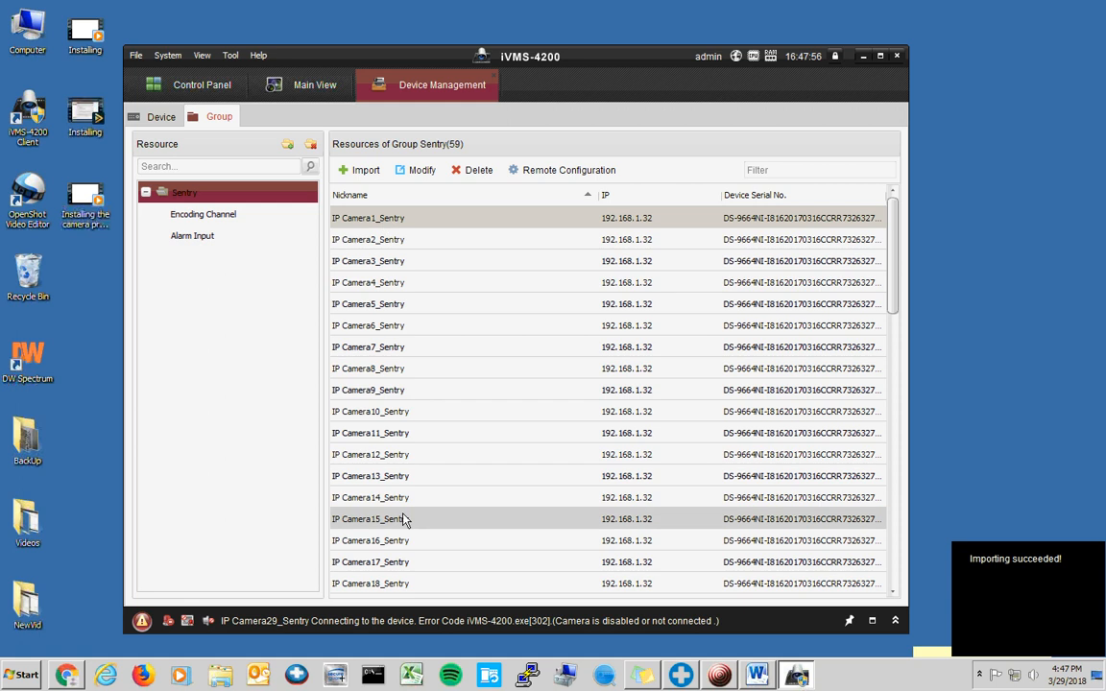
scroll(370, 278, "down", 5)
left_click(292, 87)
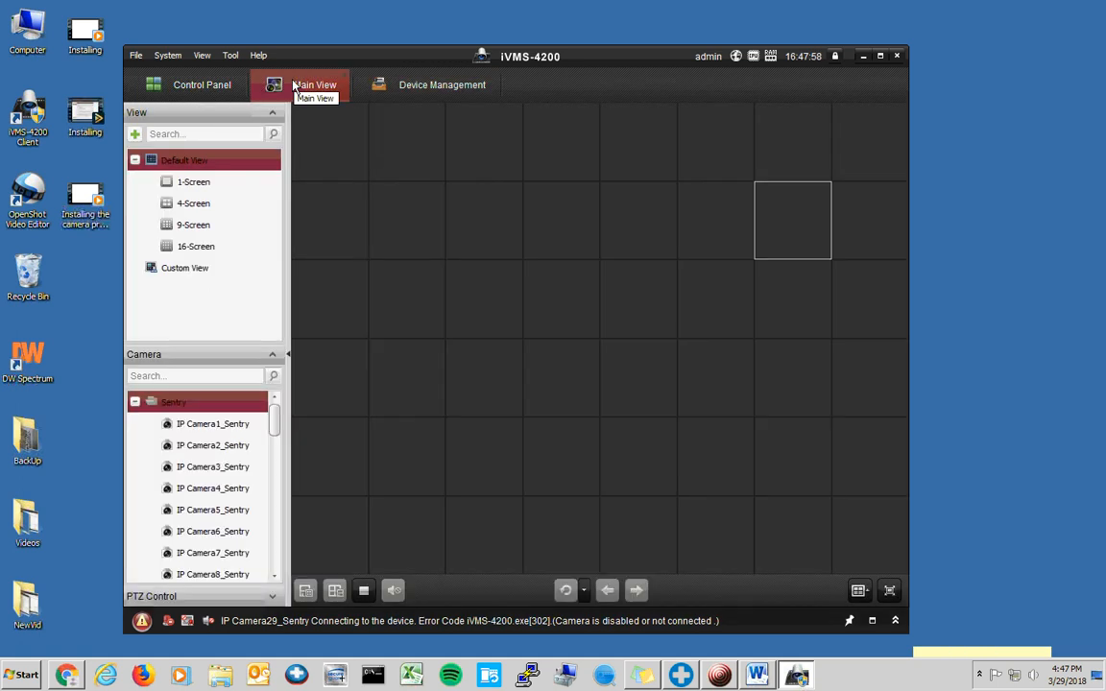
- Start live video from every camera in the recreated Sentry group
double_click(165, 403)
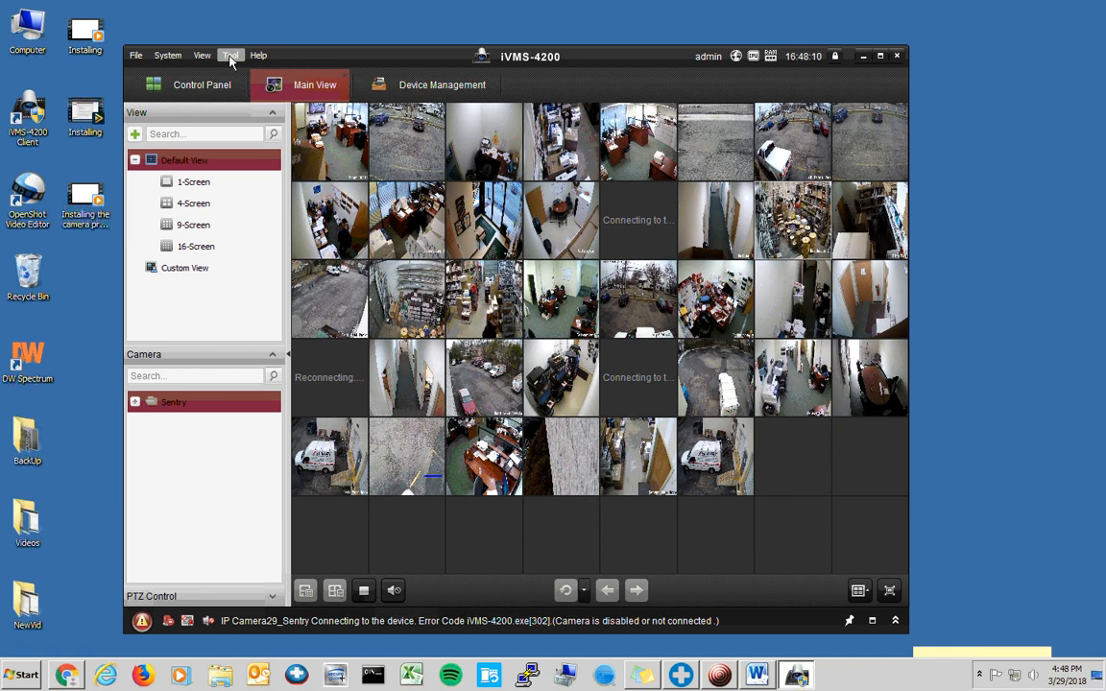
left_click(231, 55)
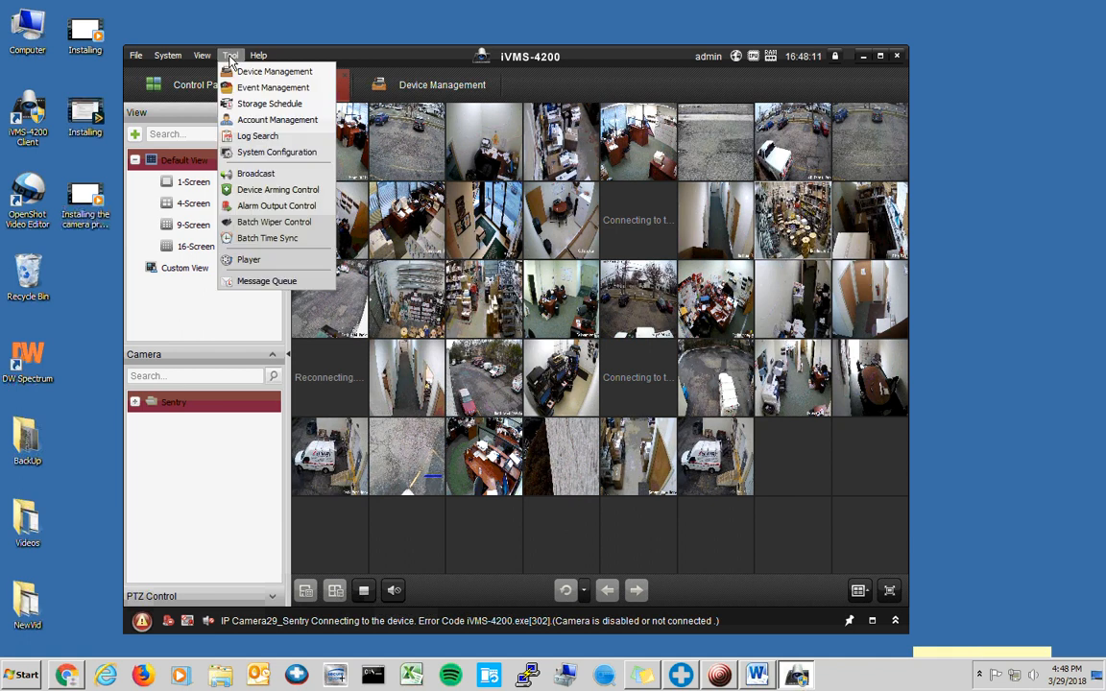
- Set Merge Downloaded Video Files to 1 GB under Live View and Playback, save, and close
left_click(266, 152)
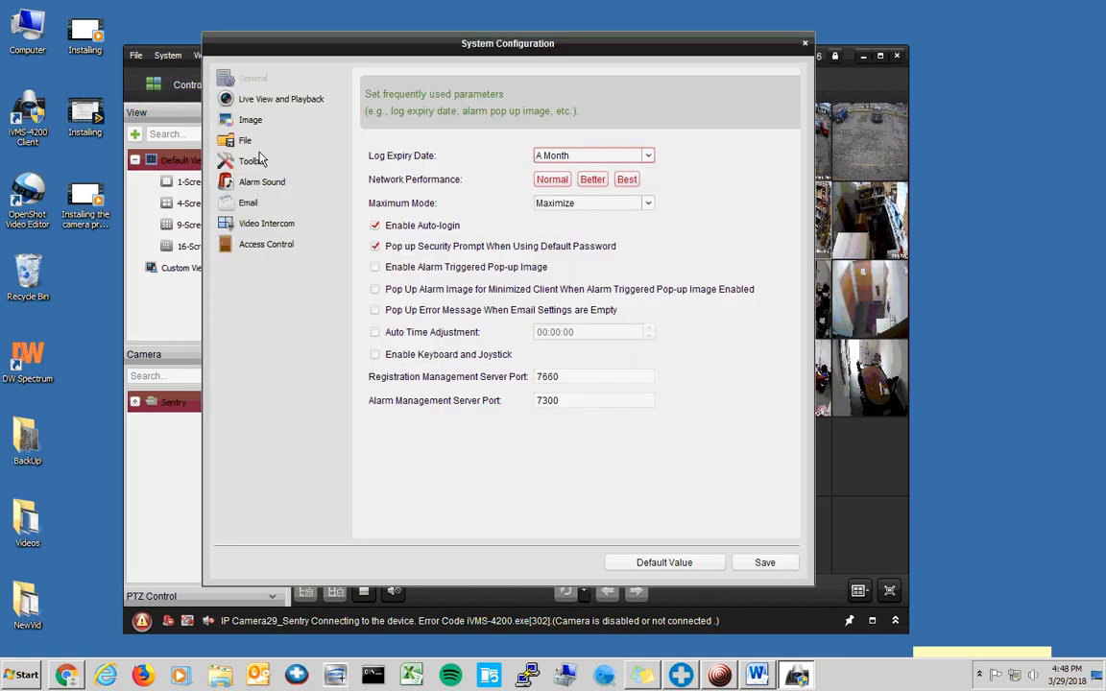
left_click(262, 101)
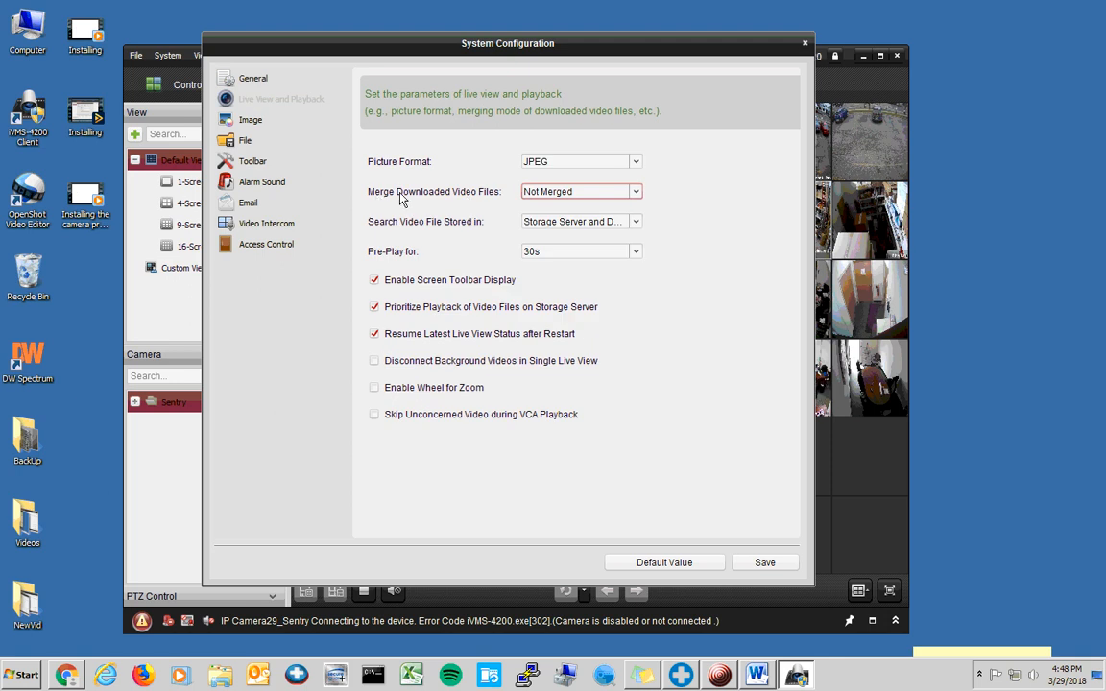
left_click(540, 195)
left_click(585, 210)
left_click(785, 564)
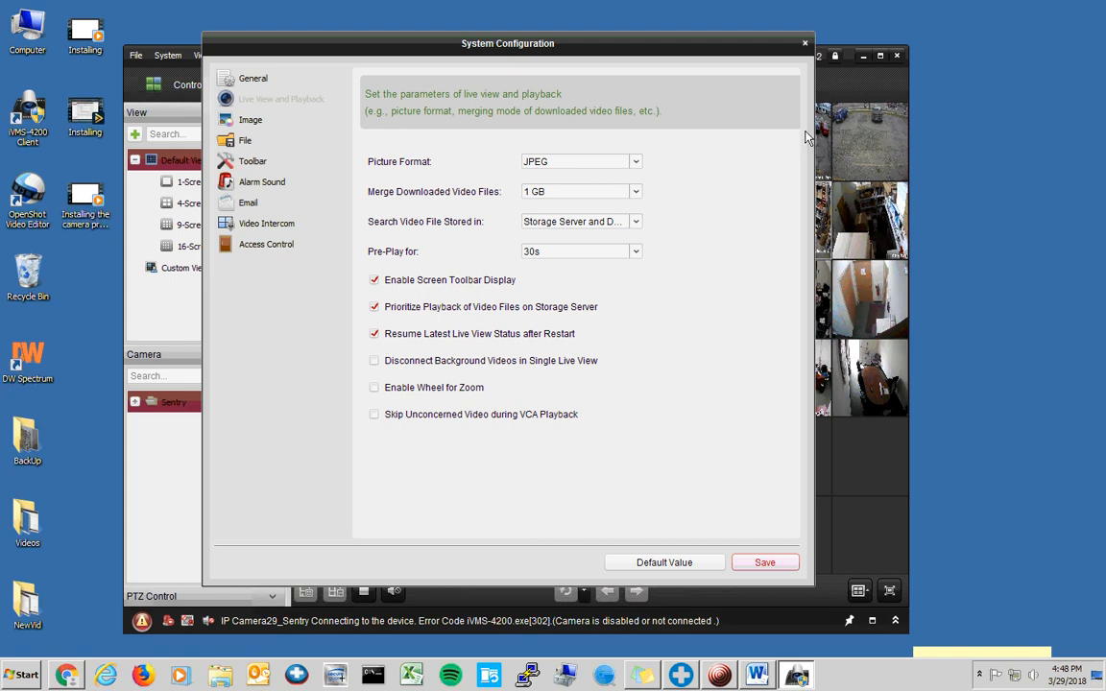
left_click(805, 44)
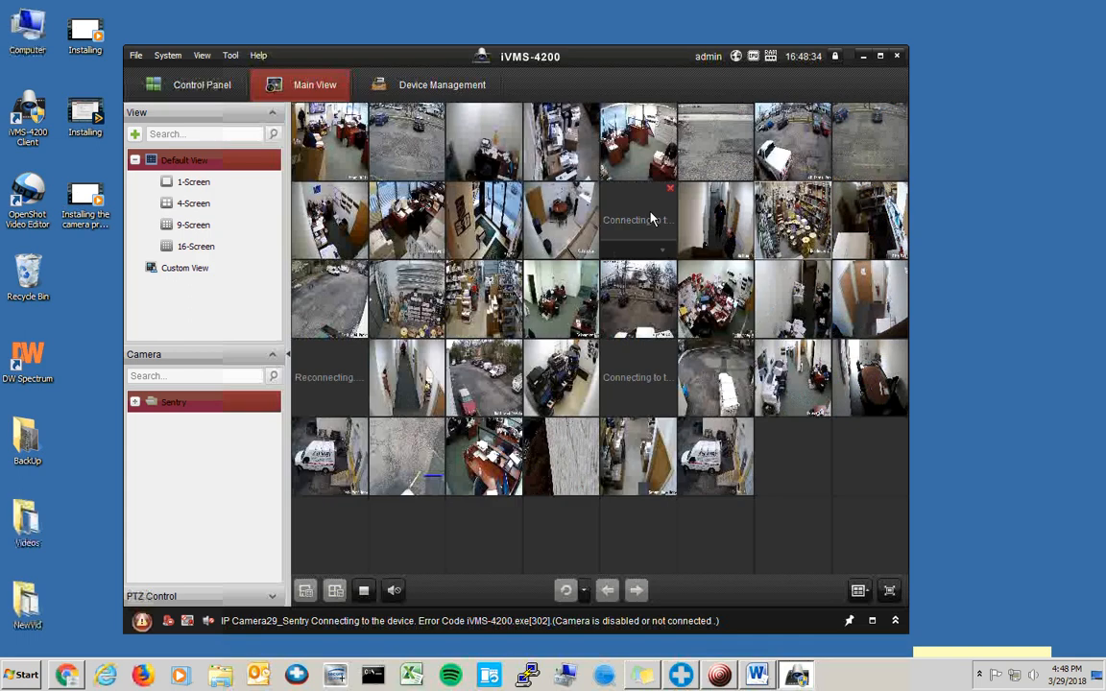